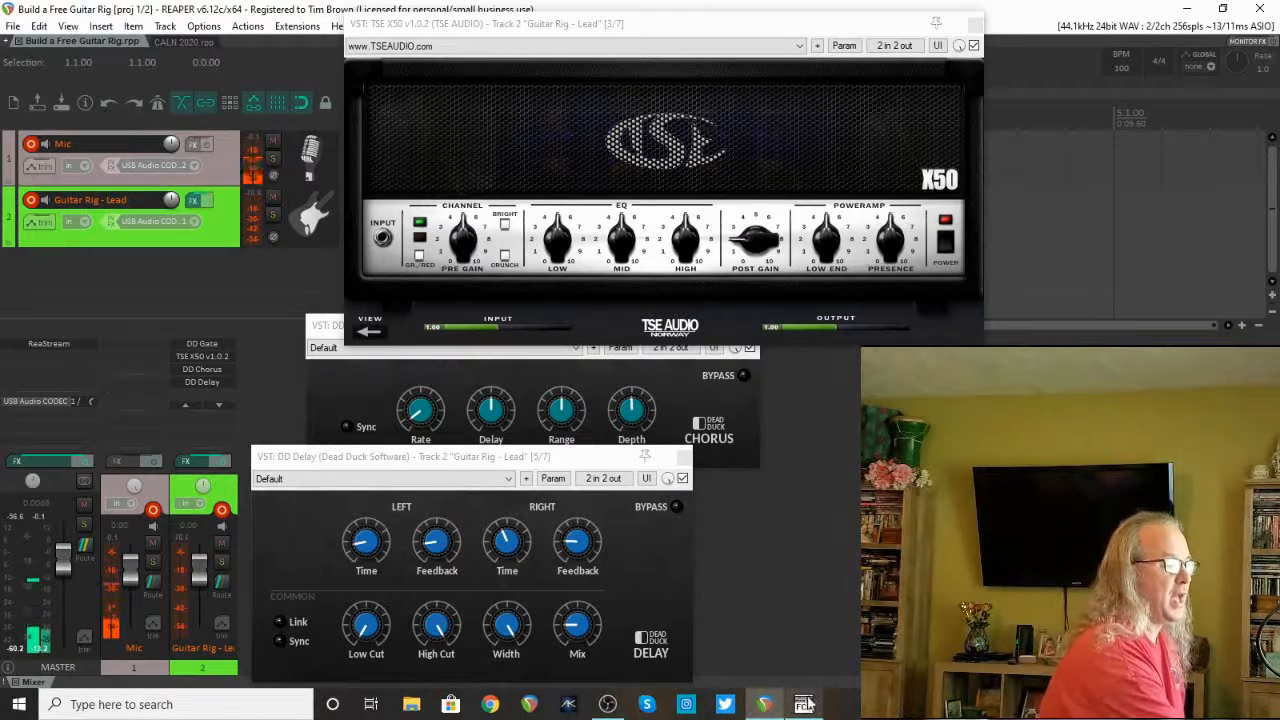
Switch to the FCB1010 MIDI Editor to view the foot controller's pedal presets.
{"action": "left_click", "coordinate": [804, 706]}
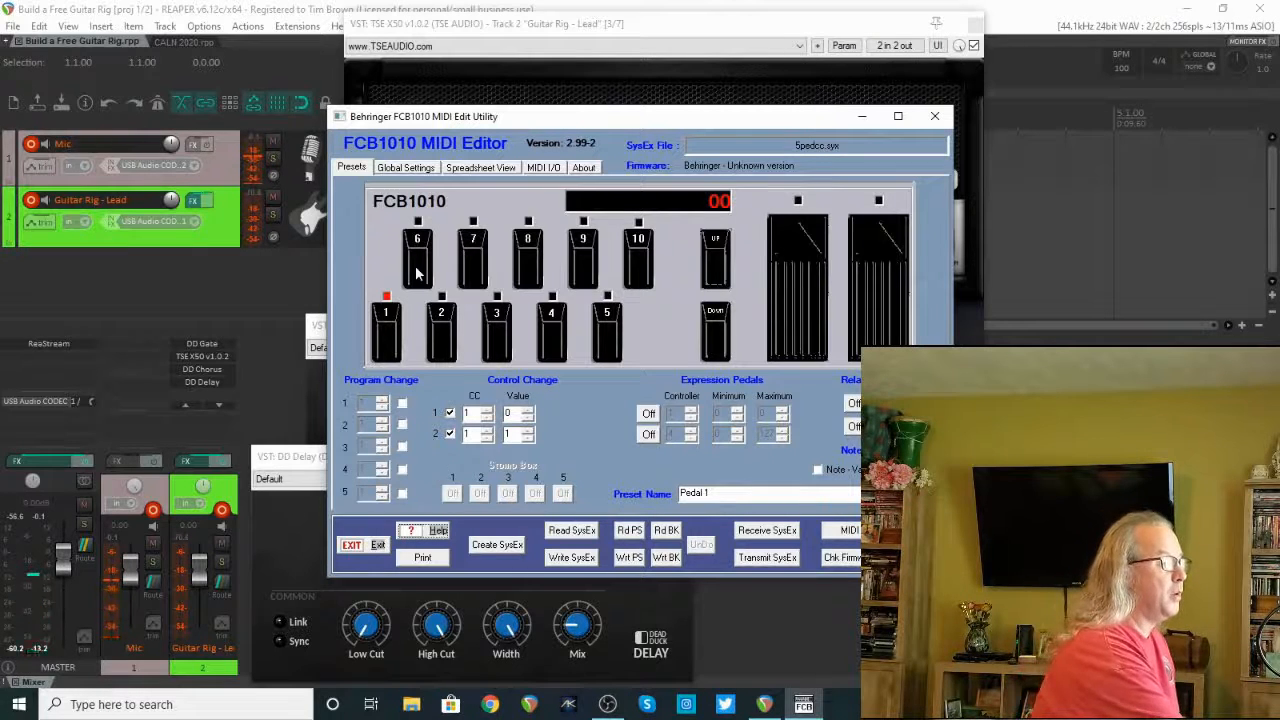
Return to the TSE X50 amp in REAPER and toggle its channel back and forth between green and red.
{"action": "left_click", "coordinate": [483, 46]}
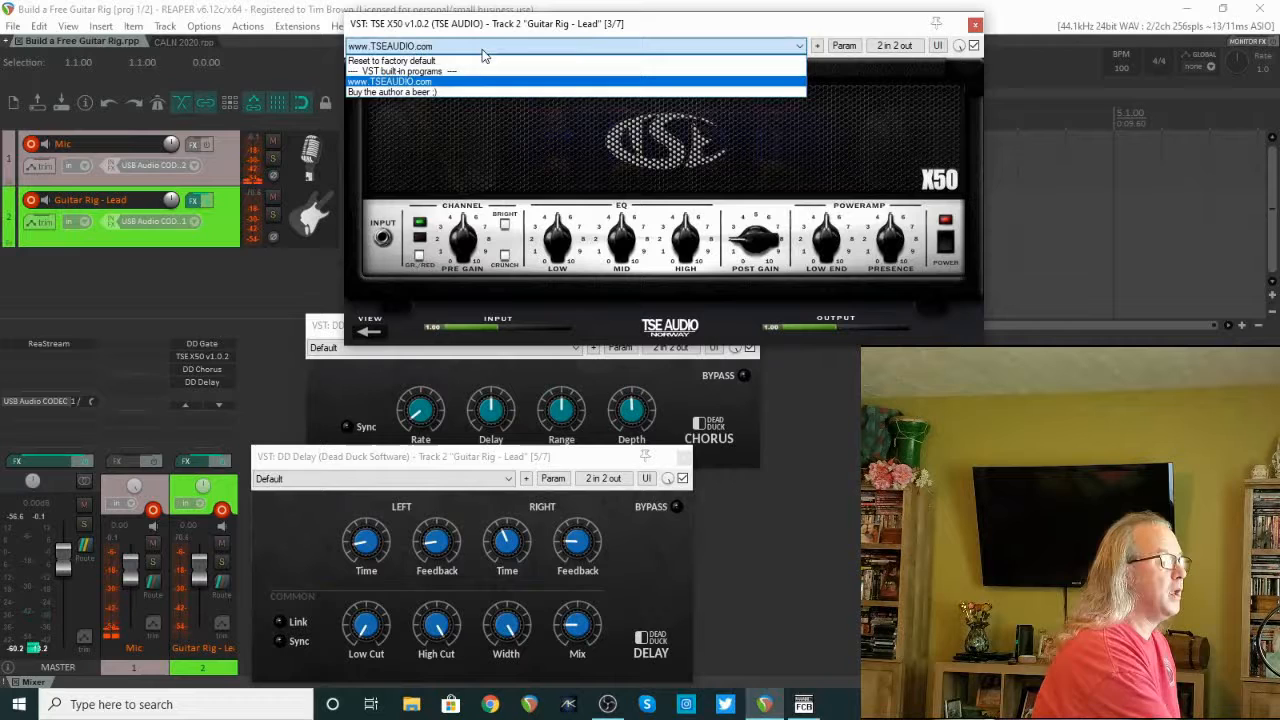
{"action": "left_click", "coordinate": [420, 256]}
{"action": "left_click", "coordinate": [420, 257]}
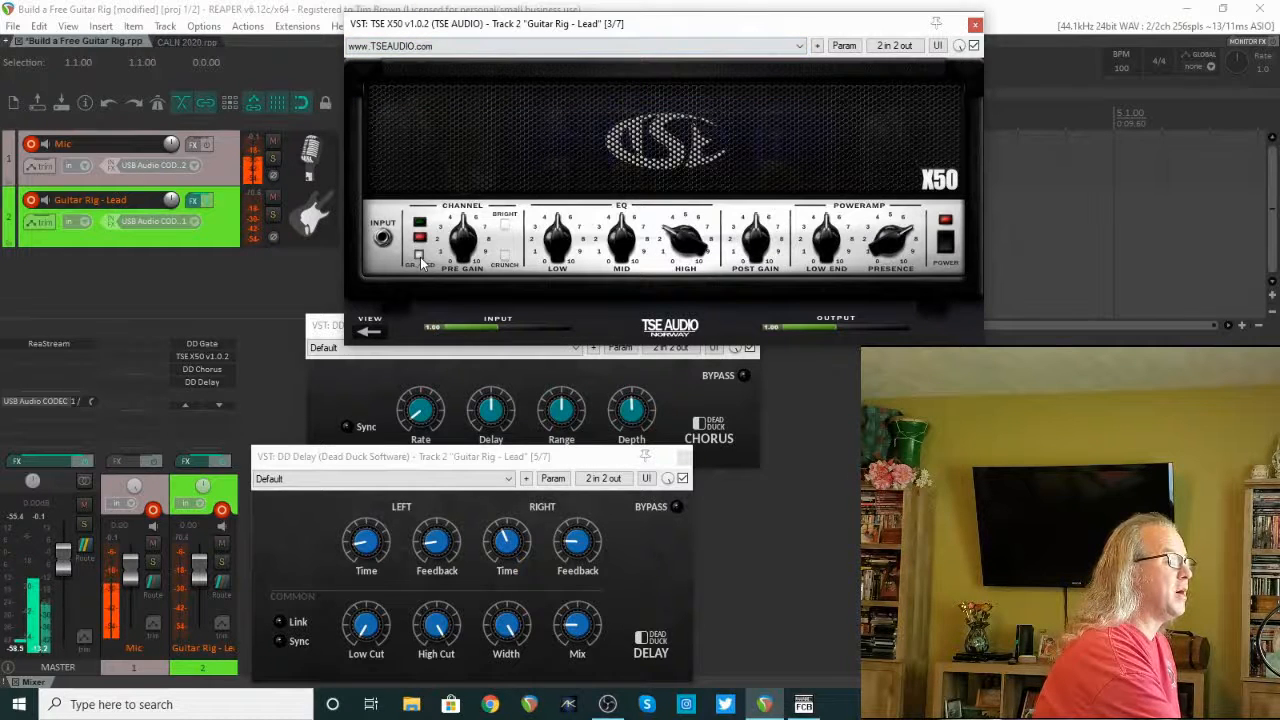
{"action": "left_click", "coordinate": [420, 257]}
{"action": "left_click", "coordinate": [420, 257]}
{"action": "left_click", "coordinate": [420, 257]}
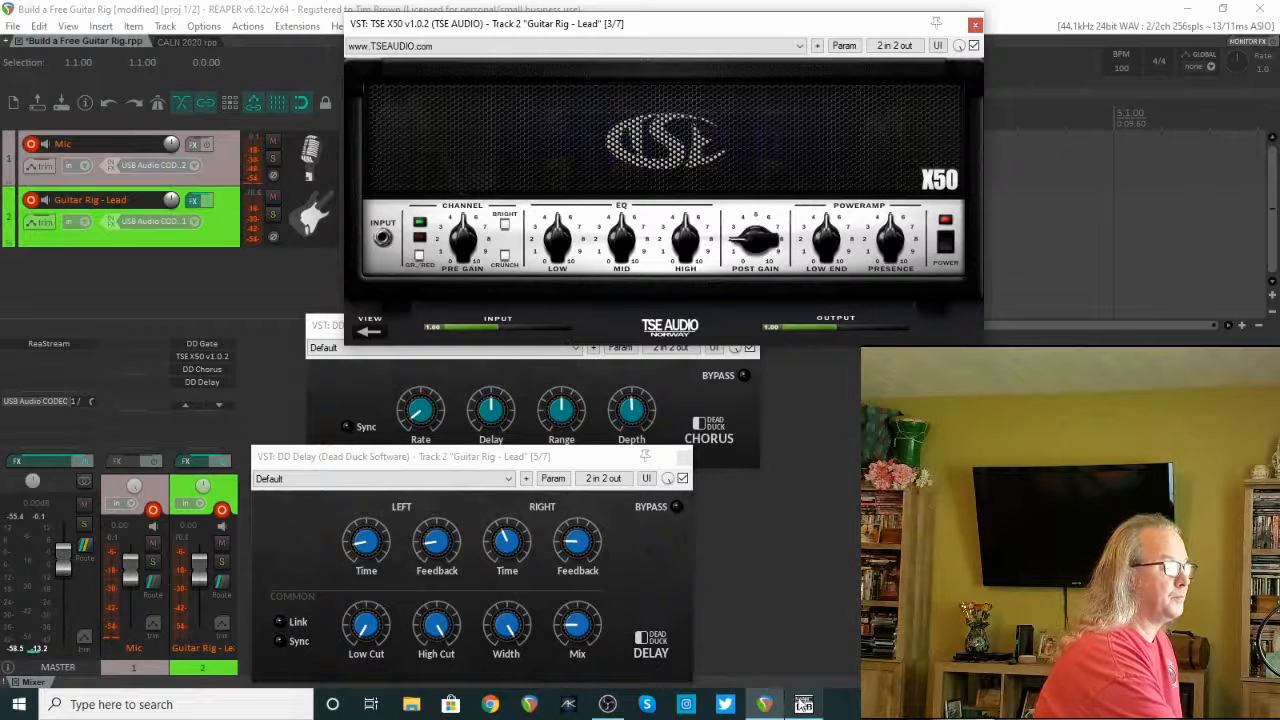
Switch to the FCB1010 MIDI Editor and review the control change settings of the presets for pedals 1, 2 and 3.
{"action": "left_click", "coordinate": [802, 705]}
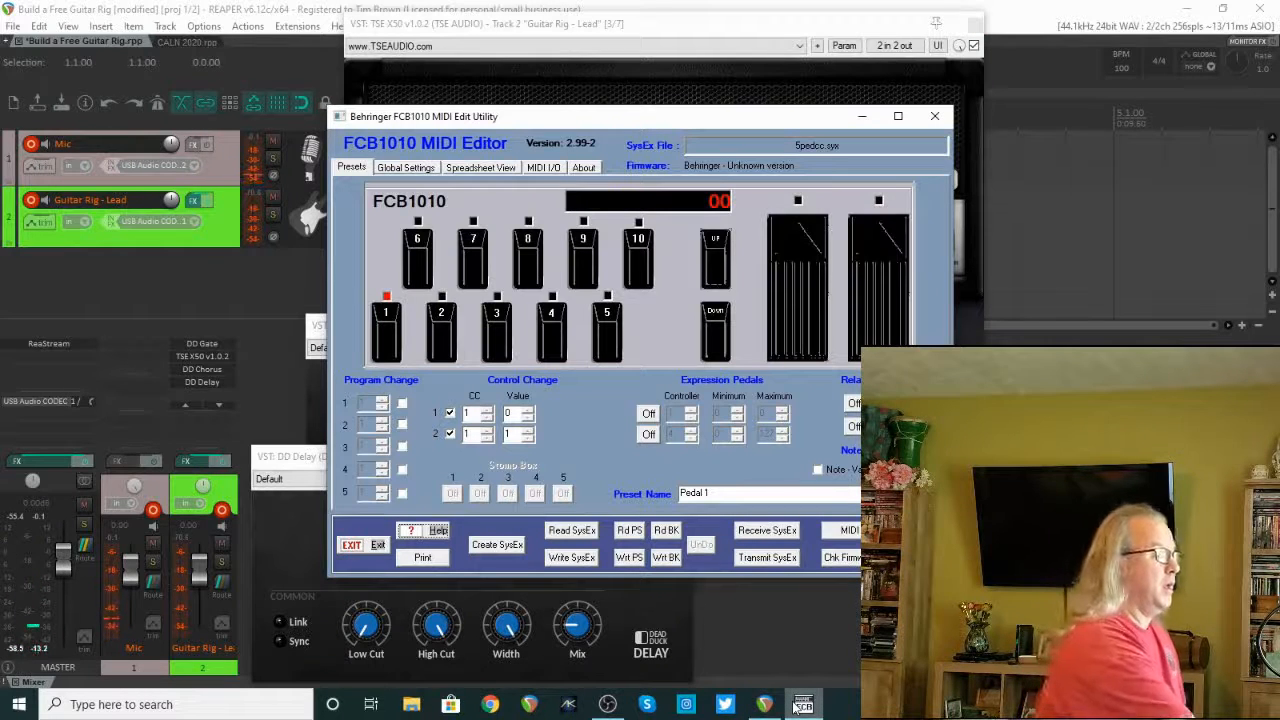
{"action": "left_click", "coordinate": [451, 358]}
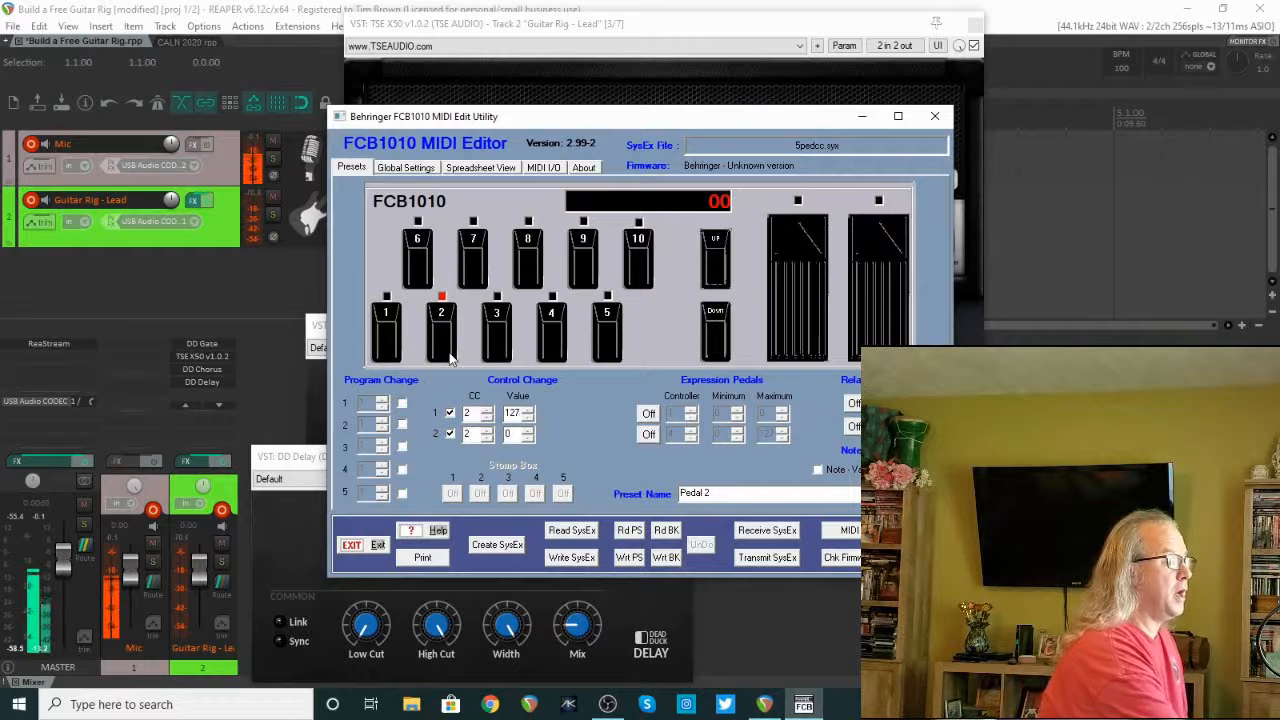
{"action": "left_click", "coordinate": [386, 335]}
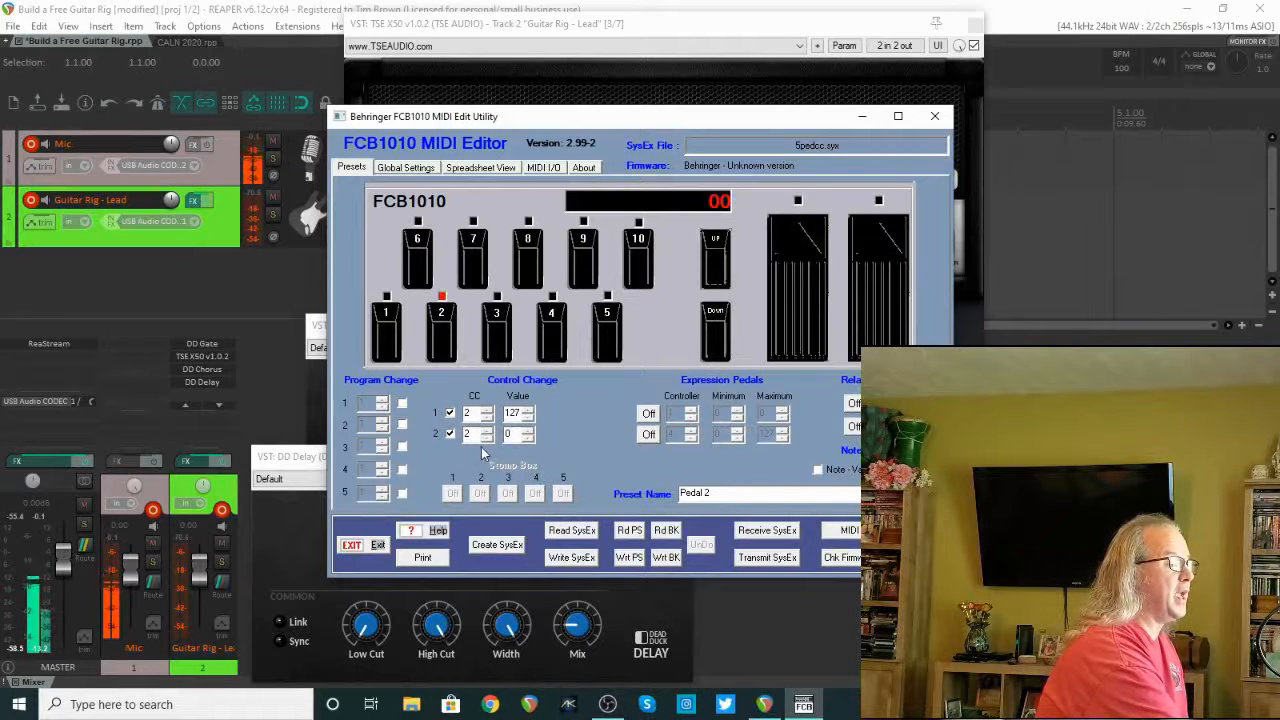
{"action": "left_click", "coordinate": [384, 335]}
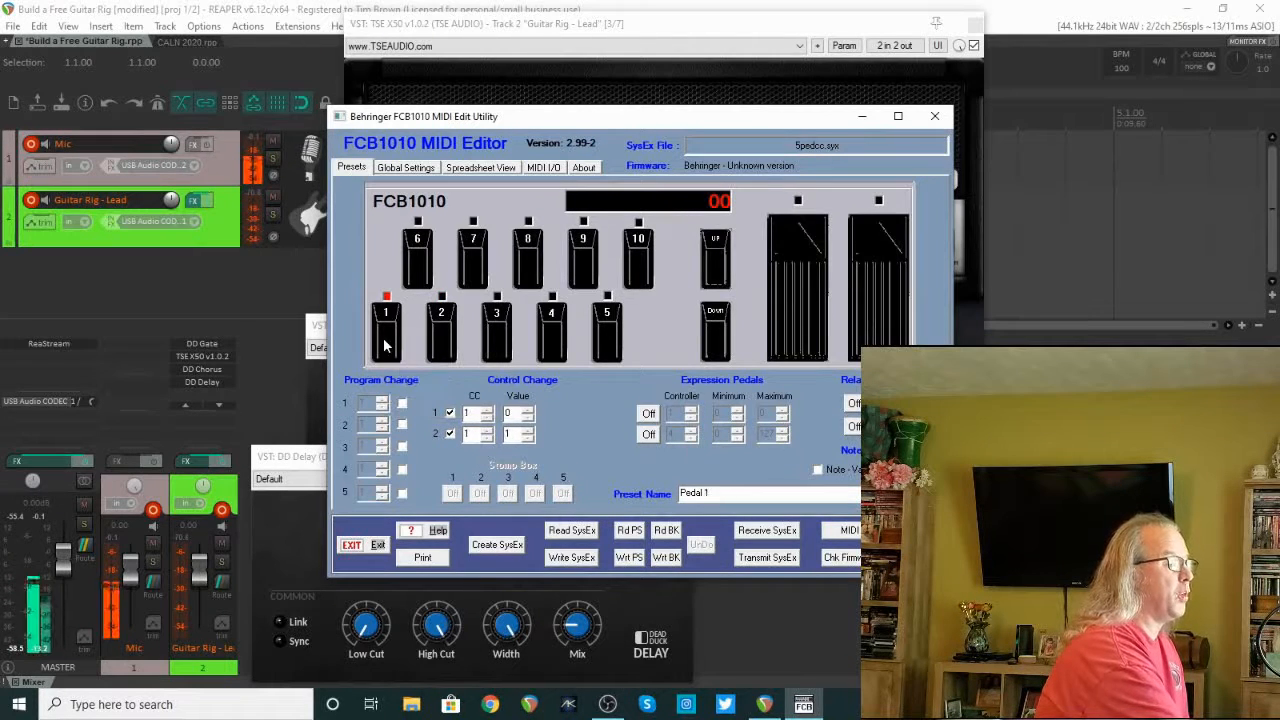
{"action": "left_click", "coordinate": [449, 358]}
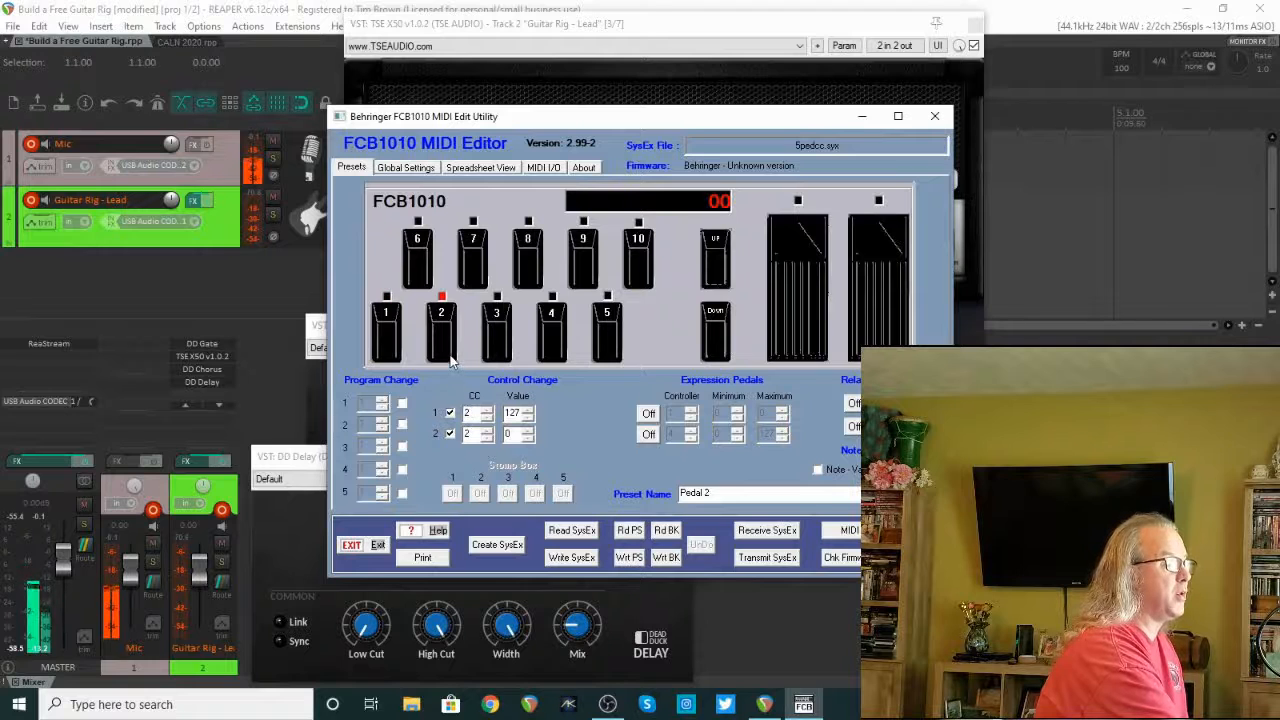
{"action": "left_click", "coordinate": [493, 360]}
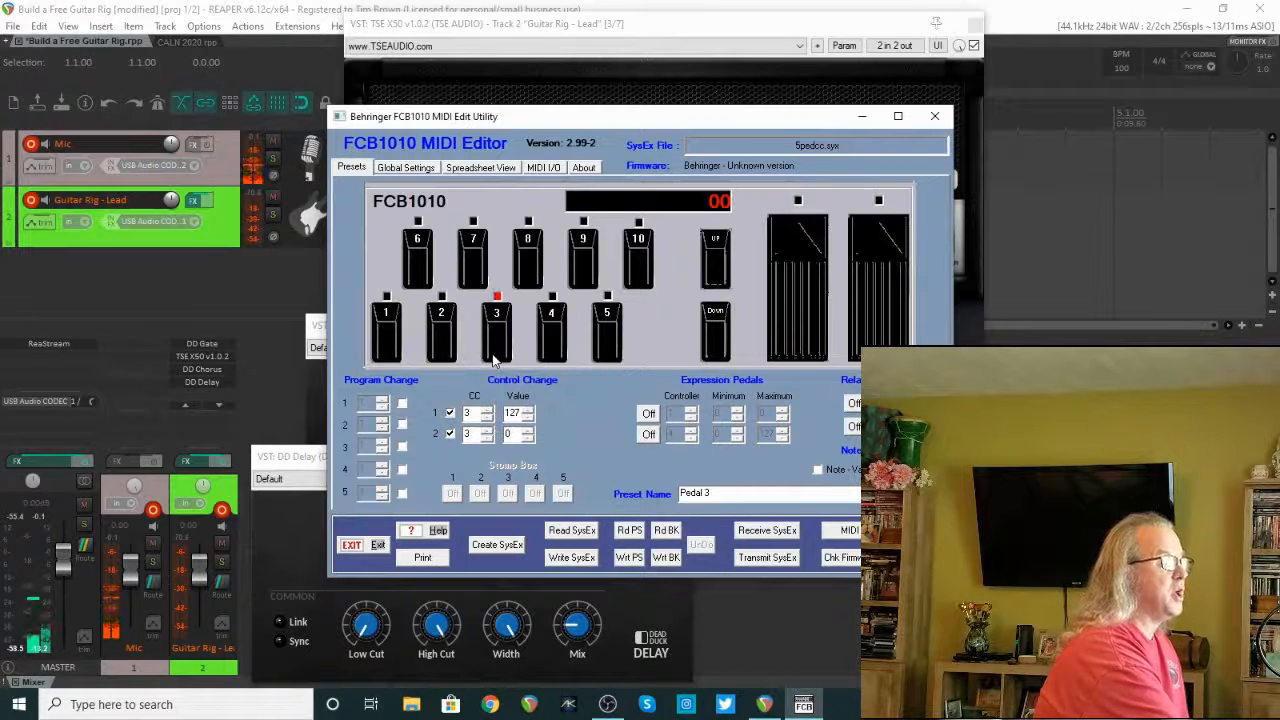
{"action": "left_click", "coordinate": [390, 347]}
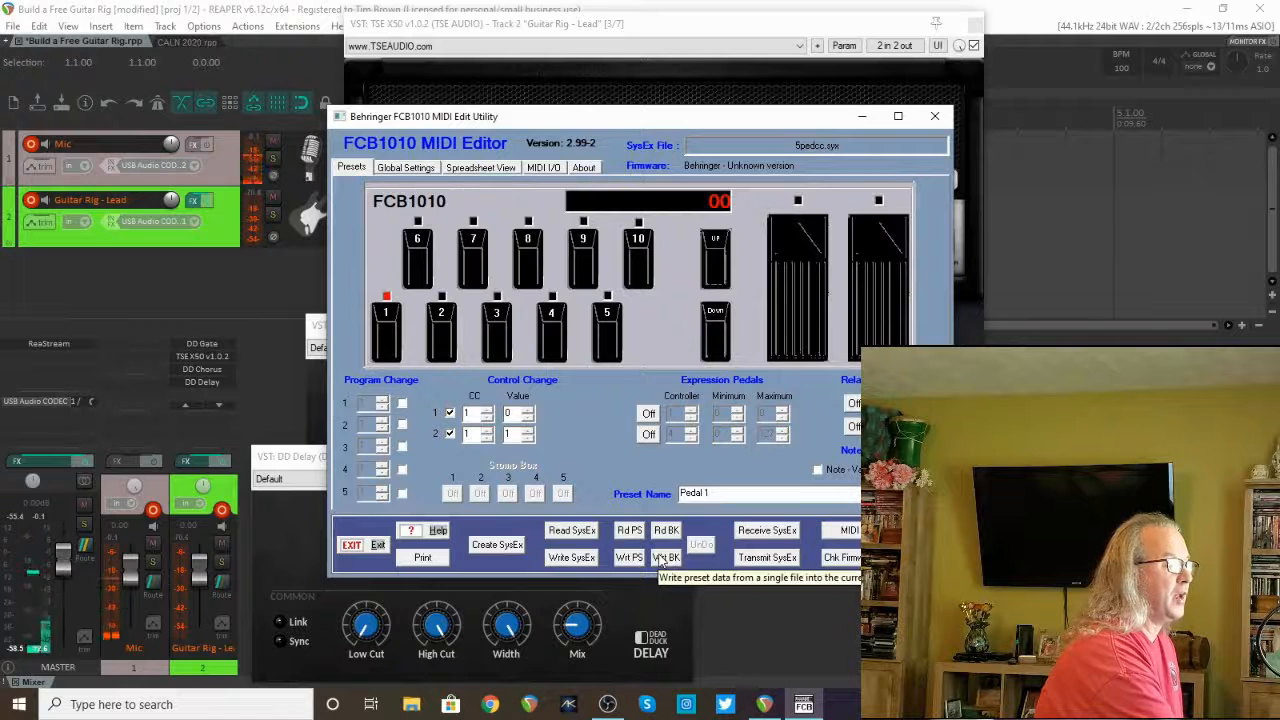
Write the presets to the SysEx file 5pedcc.syx and transmit the SysEx data to the FCB1010 pedalboard.
{"action": "left_click", "coordinate": [568, 558]}
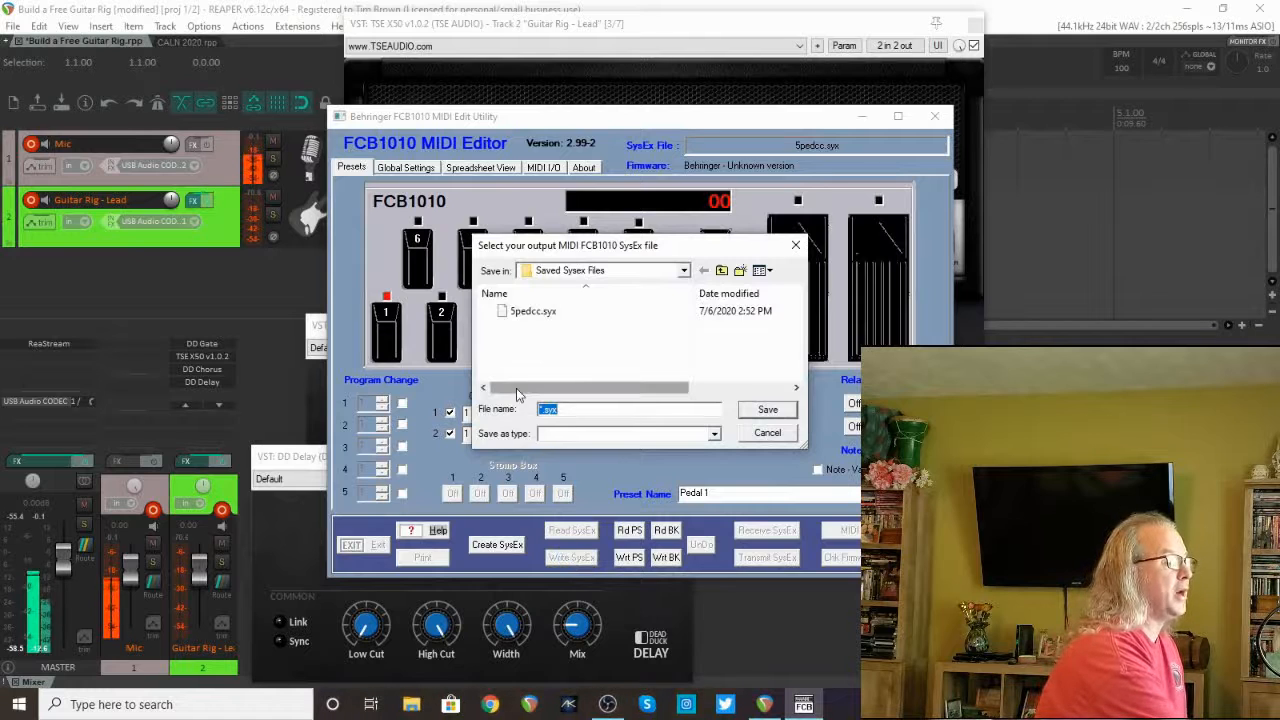
{"action": "left_click", "coordinate": [530, 312]}
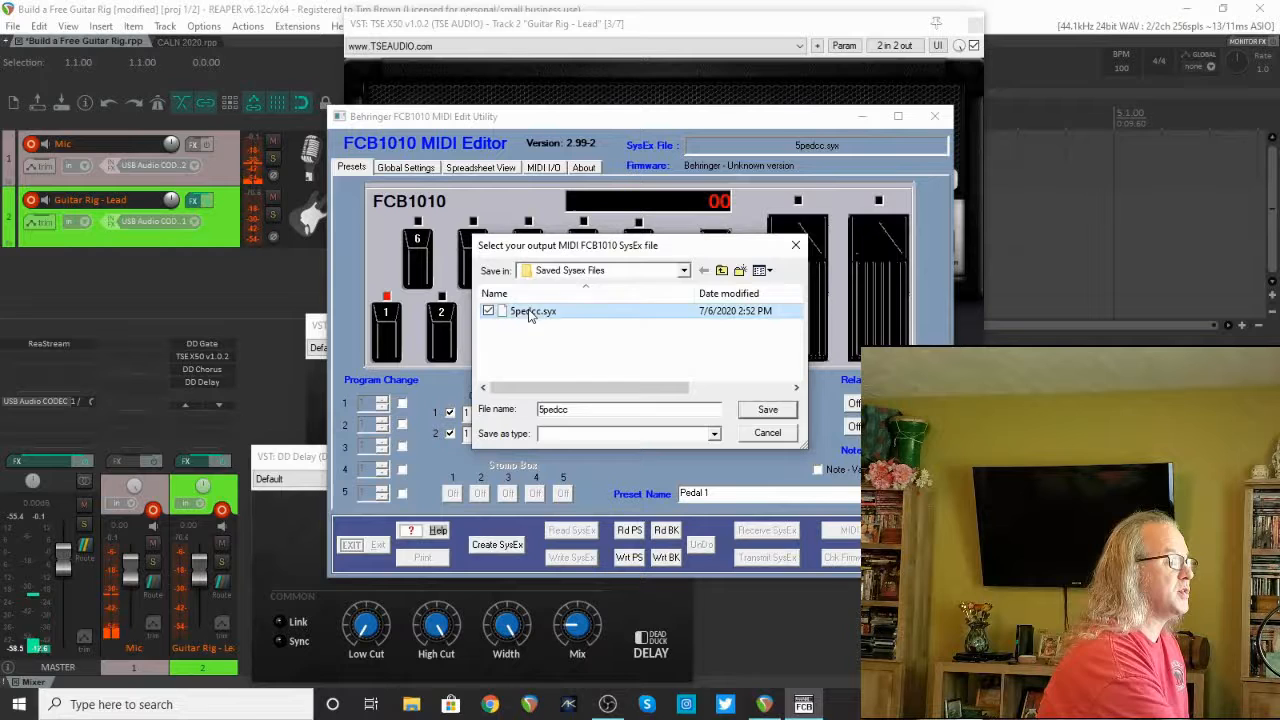
{"action": "left_click", "coordinate": [766, 411]}
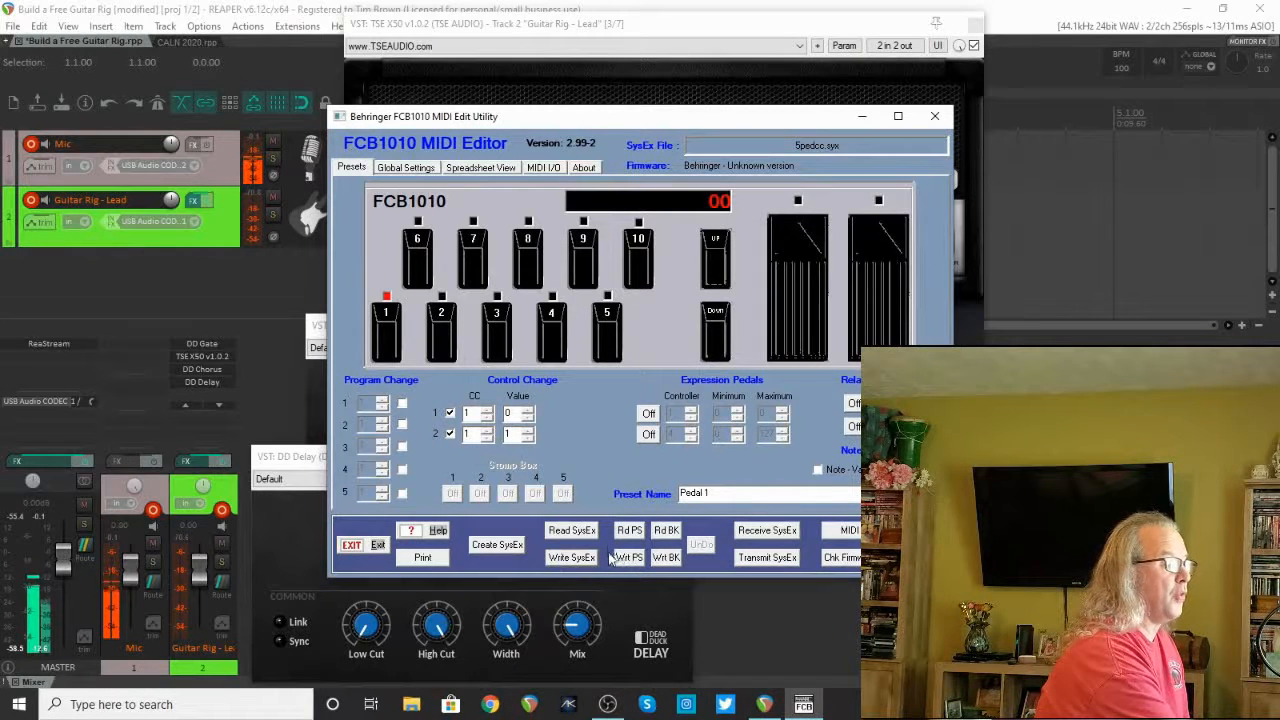
{"action": "left_click", "coordinate": [760, 558]}
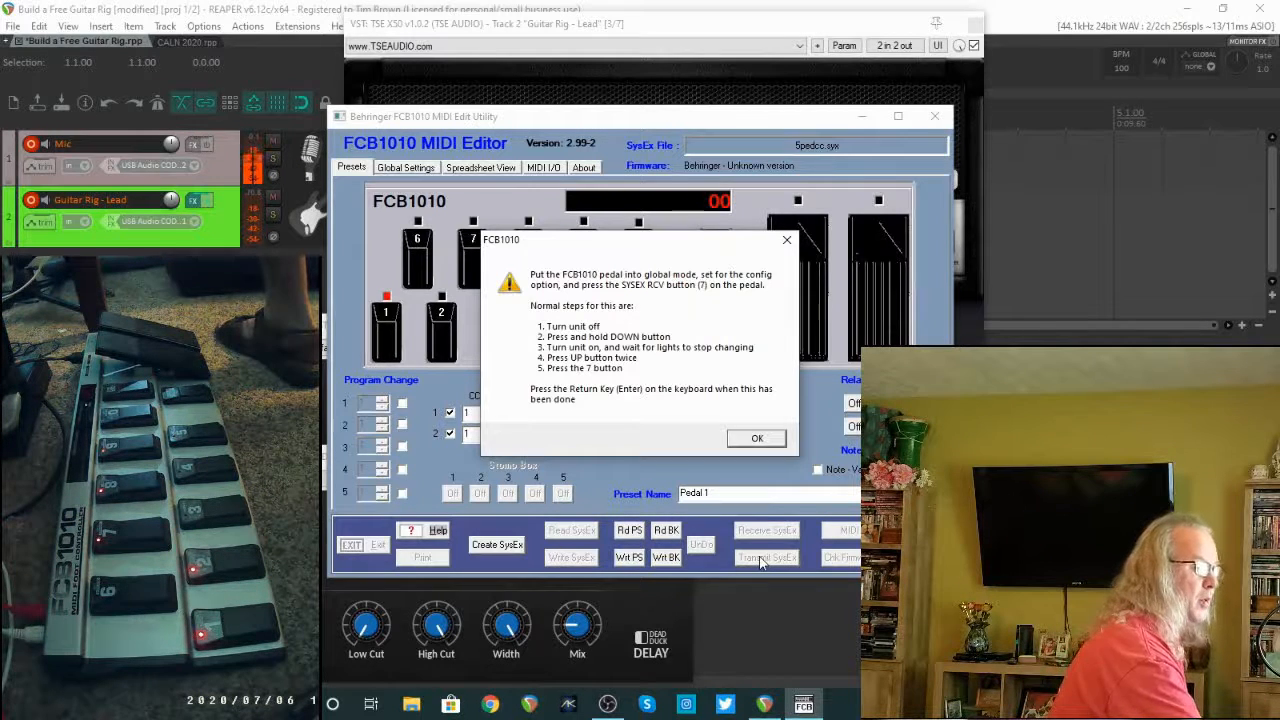
{"action": "key", "text": "Return"}
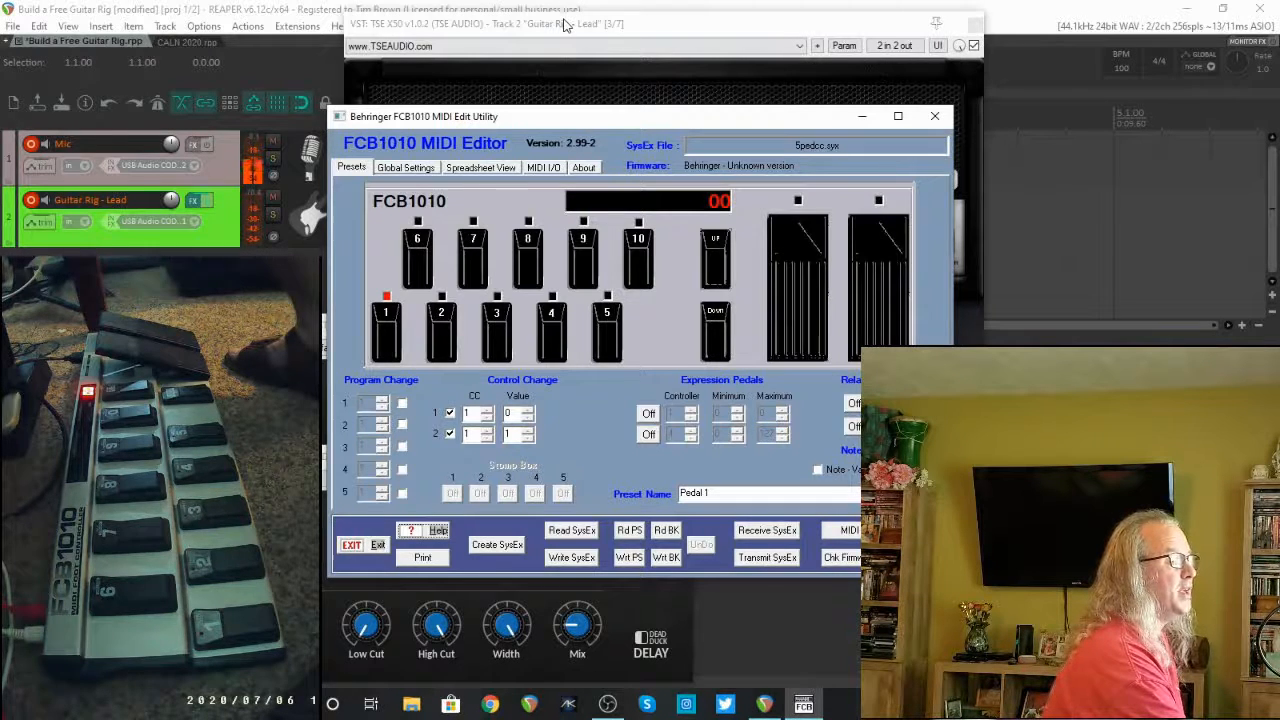
Back in REAPER, add a third track, arm it for recording and set its input to MIDI FastLane: Port A, All Channels.
{"action": "left_click", "coordinate": [566, 24]}
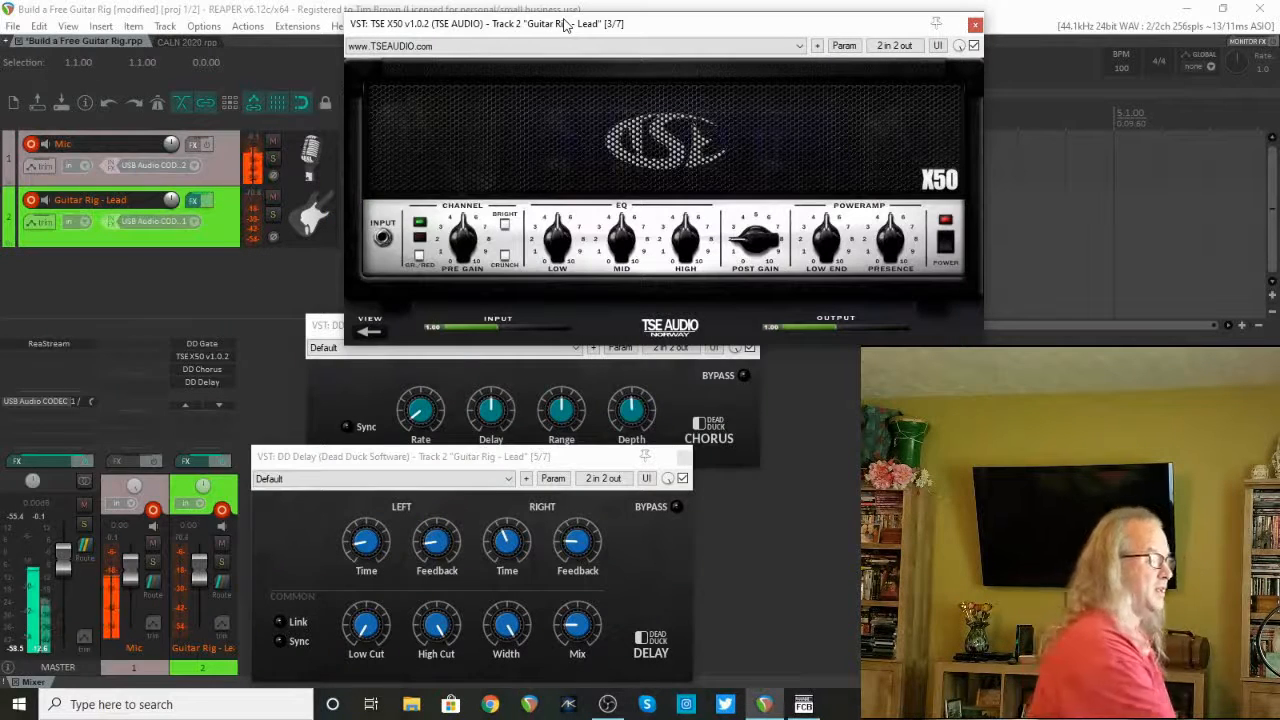
{"action": "double_click", "coordinate": [145, 274]}
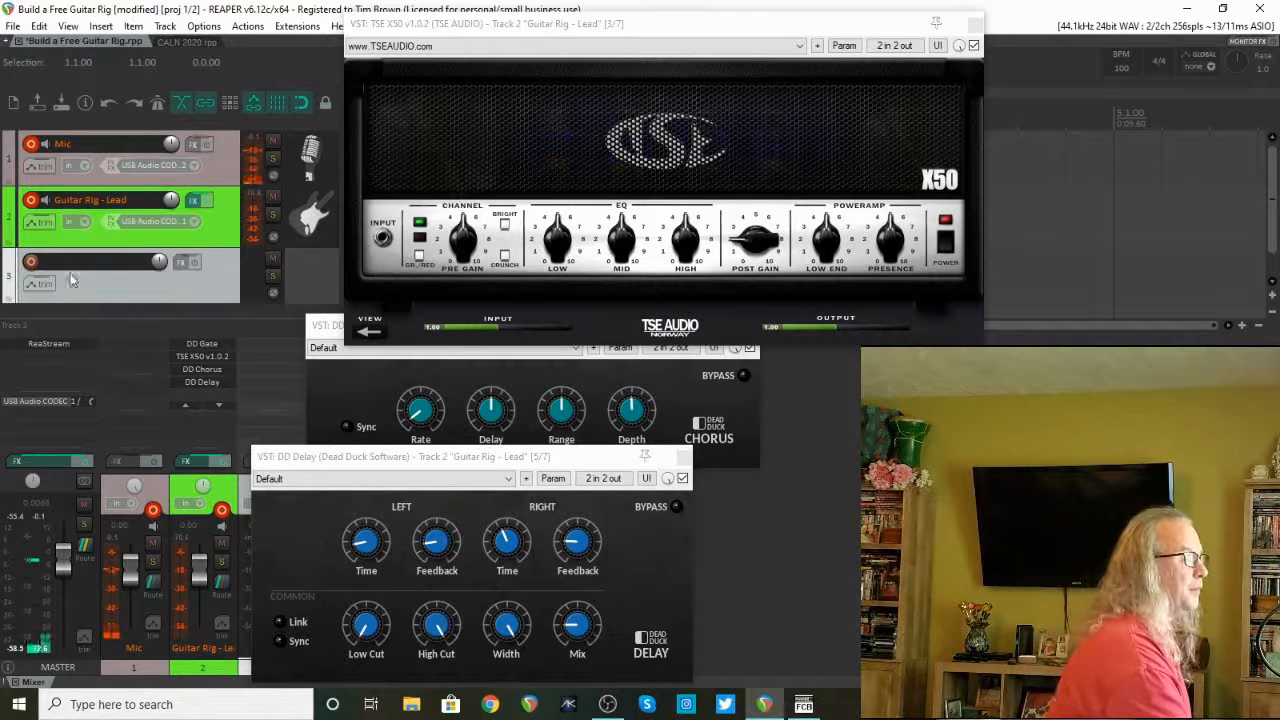
{"action": "left_click", "coordinate": [31, 261]}
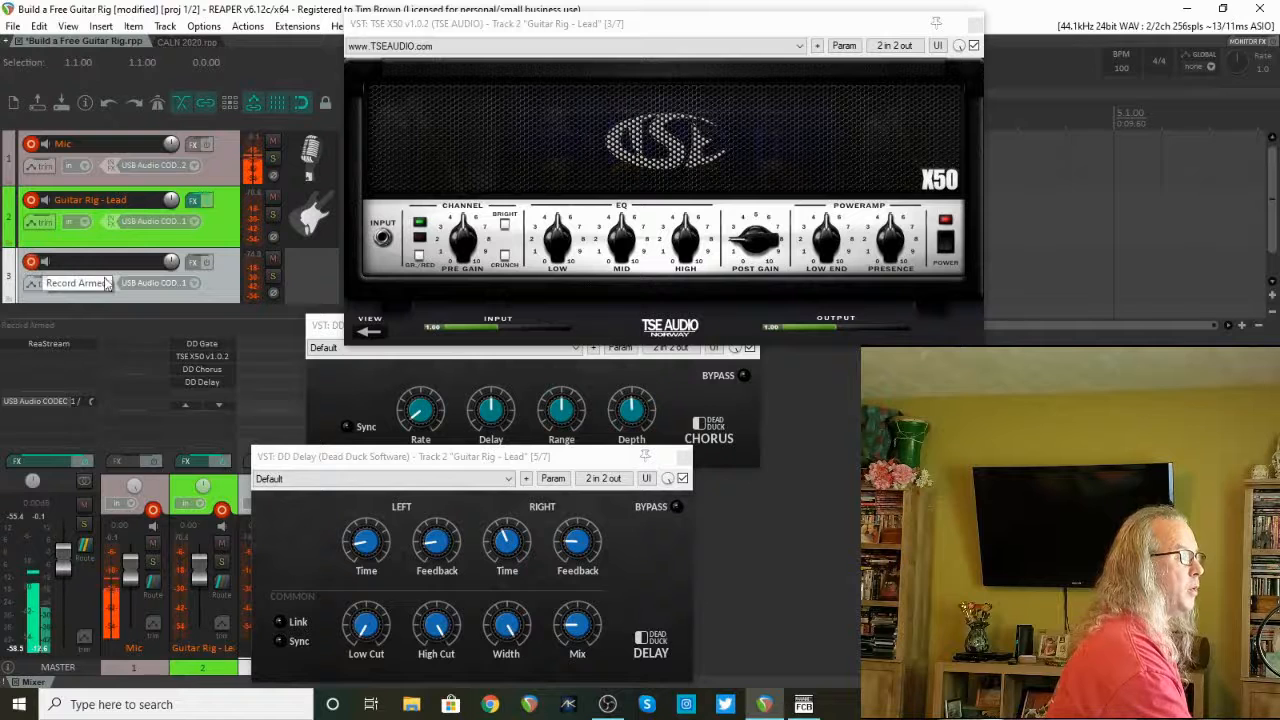
{"action": "left_click", "coordinate": [176, 283]}
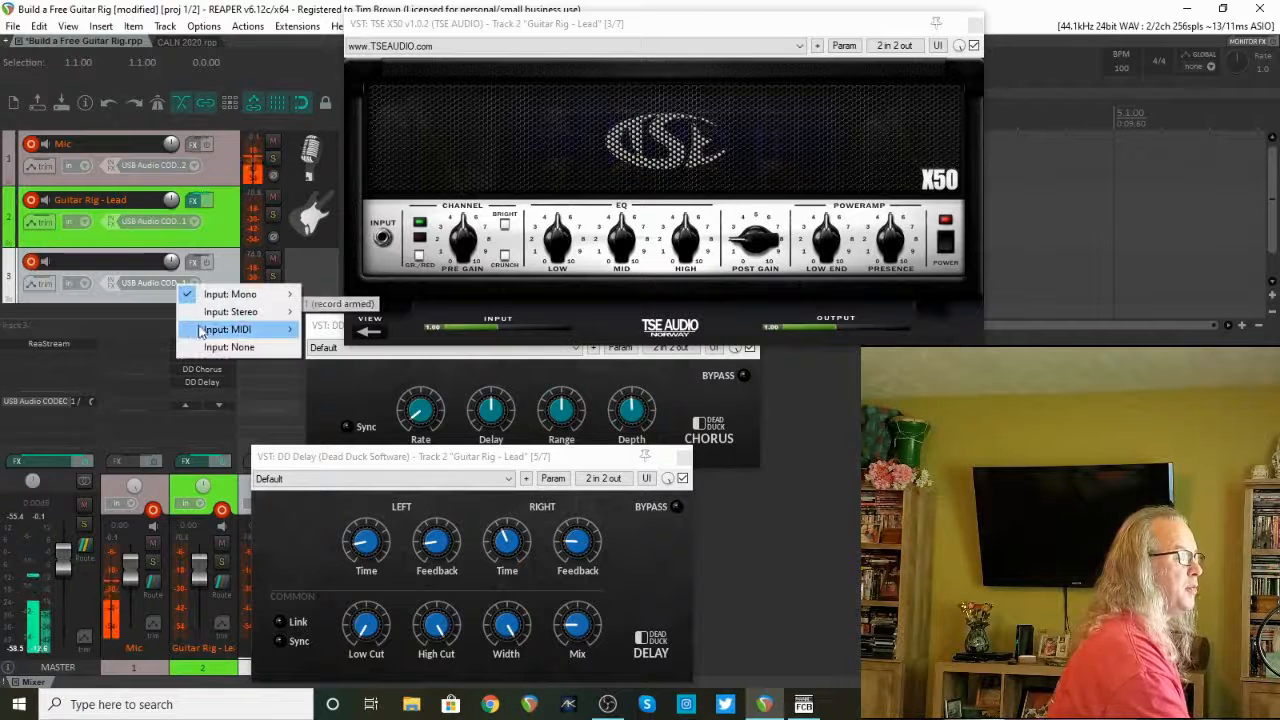
{"action": "mouse_move", "coordinate": [201, 333]}
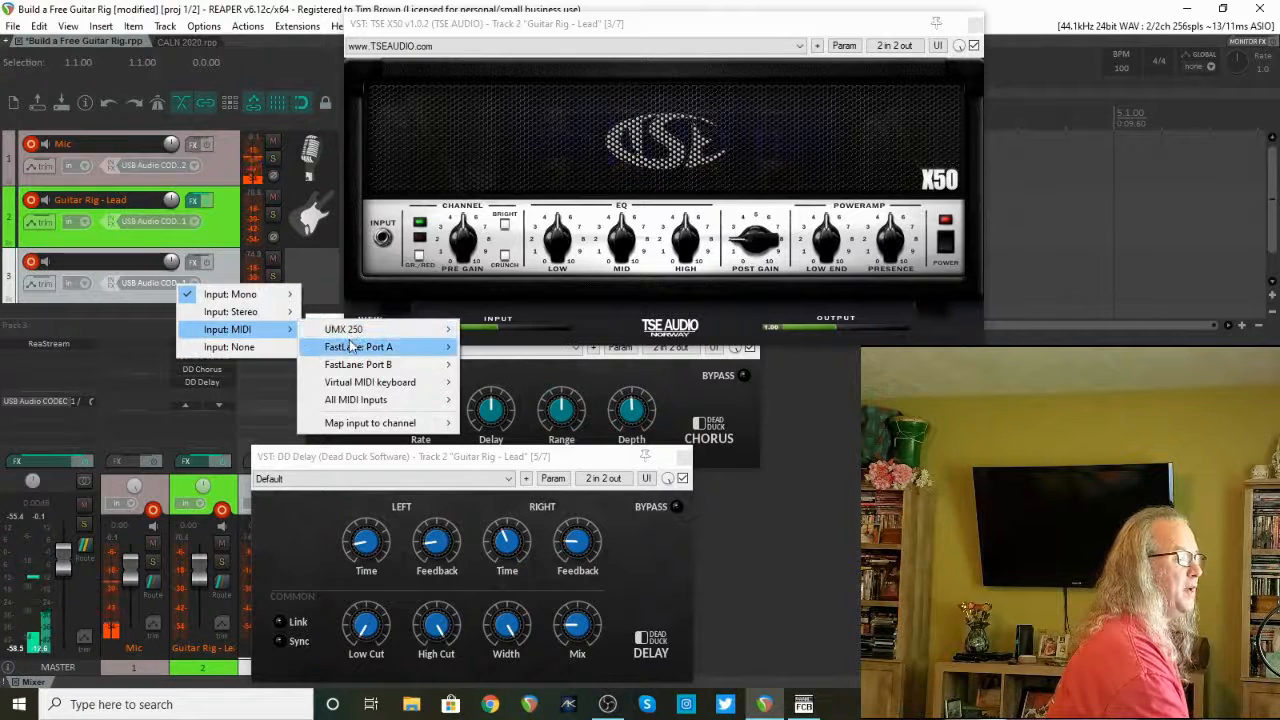
{"action": "mouse_move", "coordinate": [350, 345]}
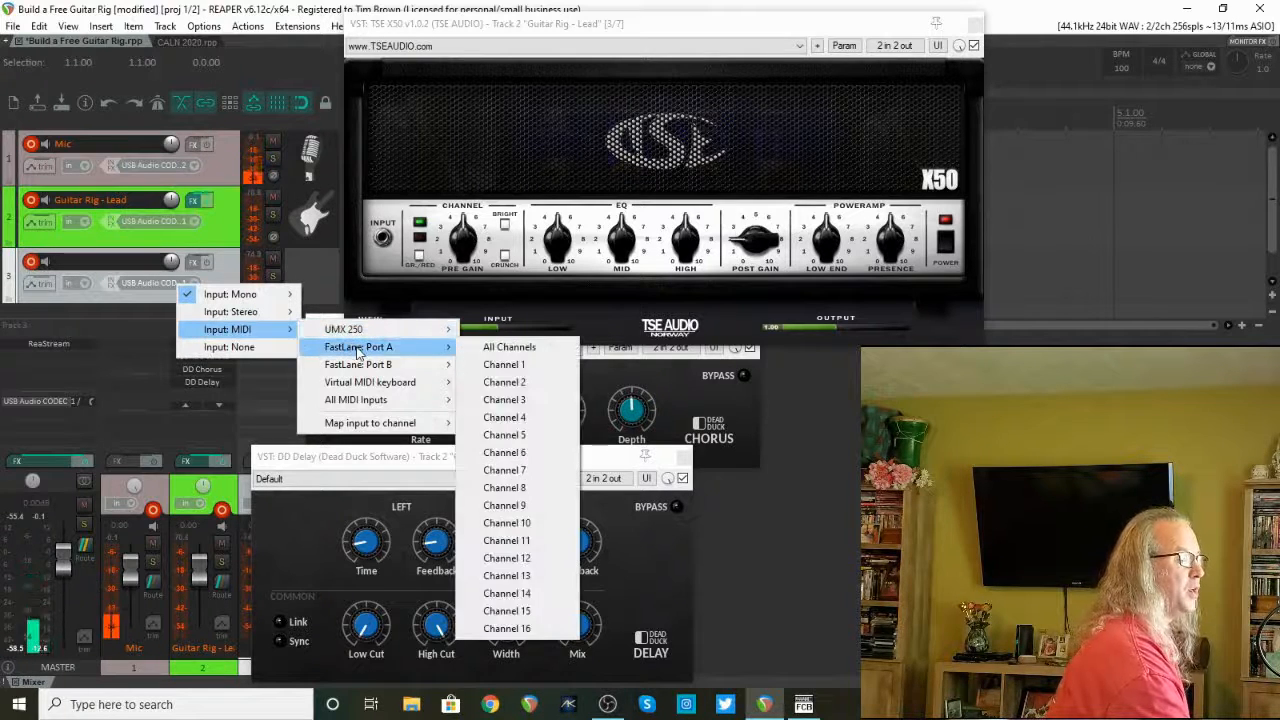
{"action": "left_click", "coordinate": [488, 347]}
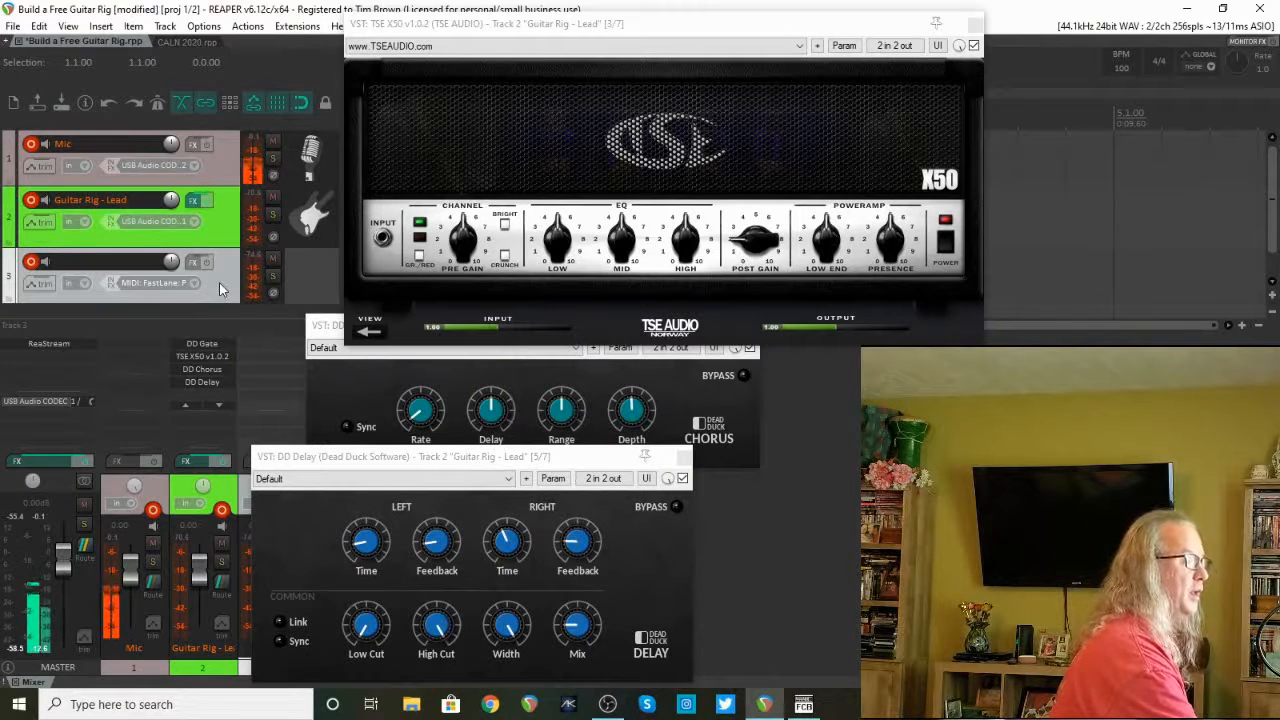
Nest track 3 under Guitar Rig - Lead and route it there through a new send with the parent send turned off.
{"action": "left_click_drag", "start_coordinate": [219, 282], "coordinate": [213, 219]}
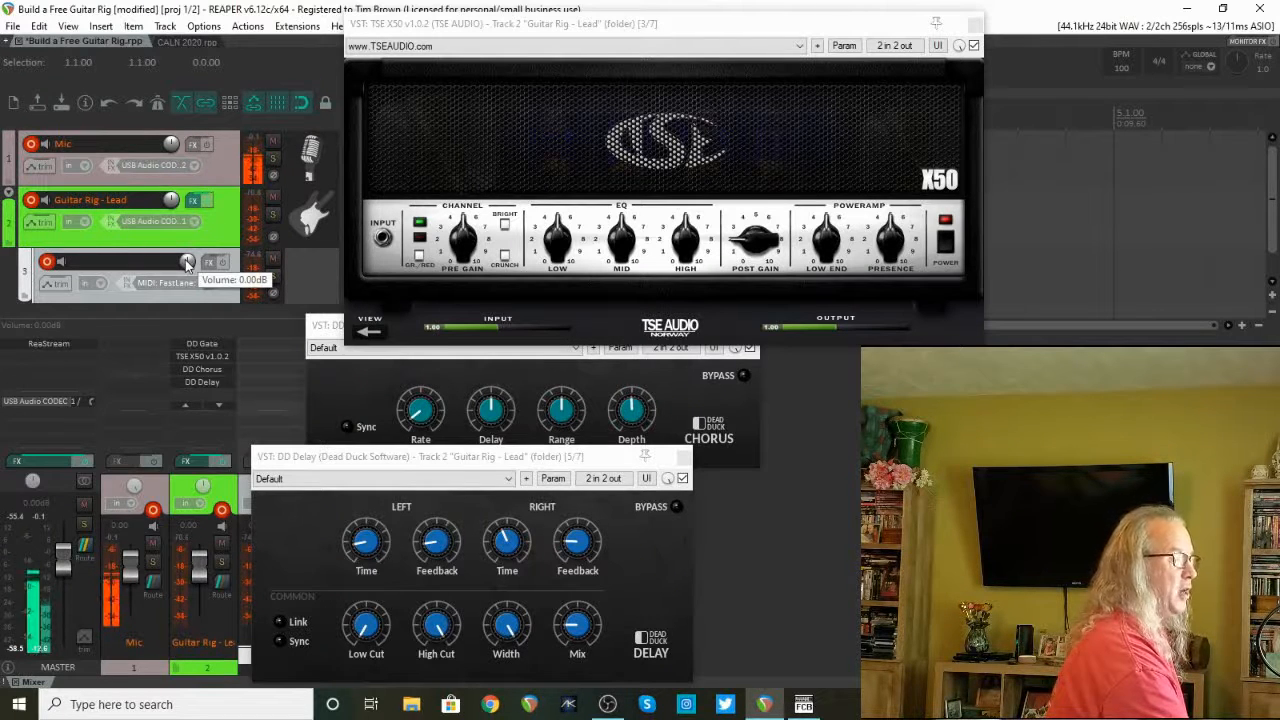
{"action": "right_click", "coordinate": [185, 260]}
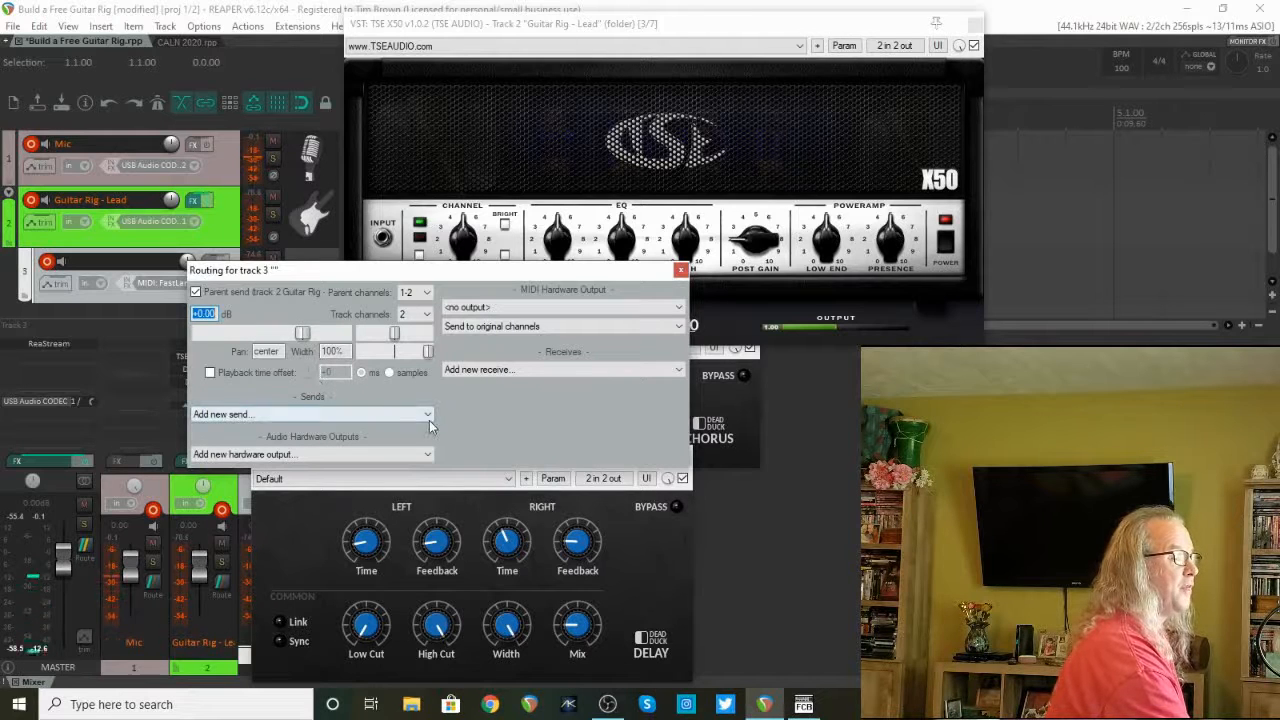
{"action": "left_click", "coordinate": [358, 415]}
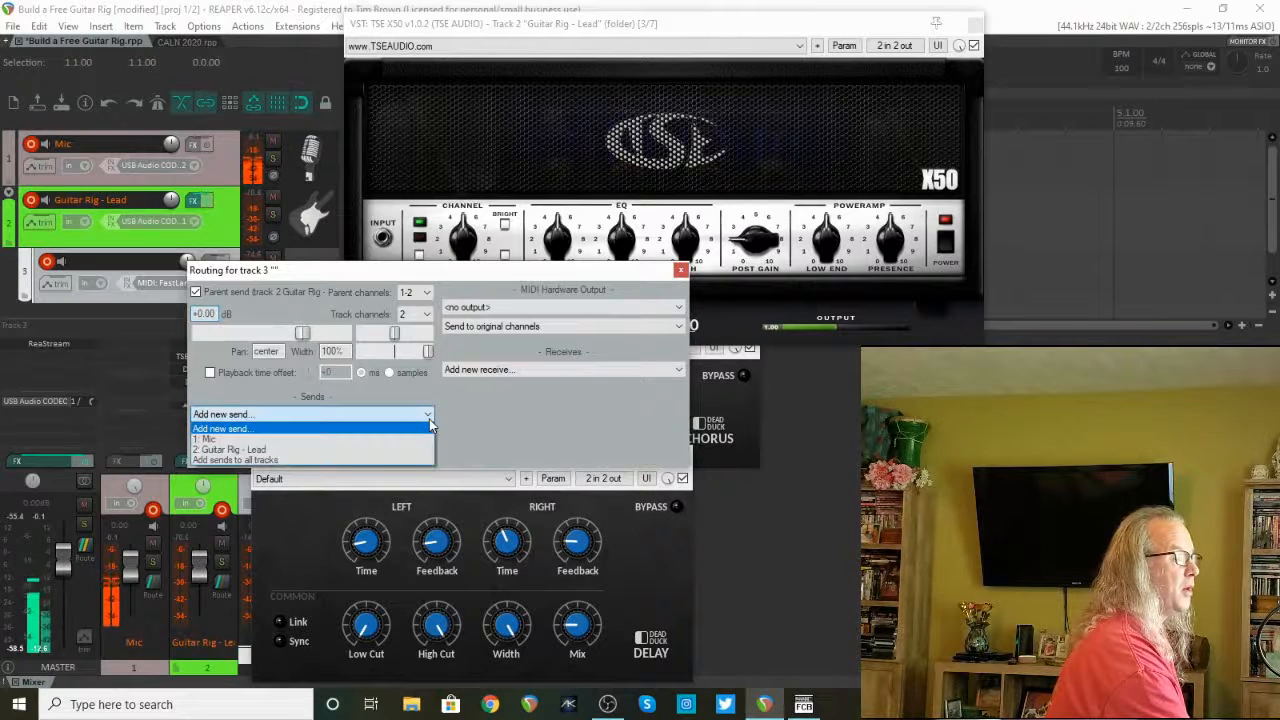
{"action": "left_click", "coordinate": [323, 450]}
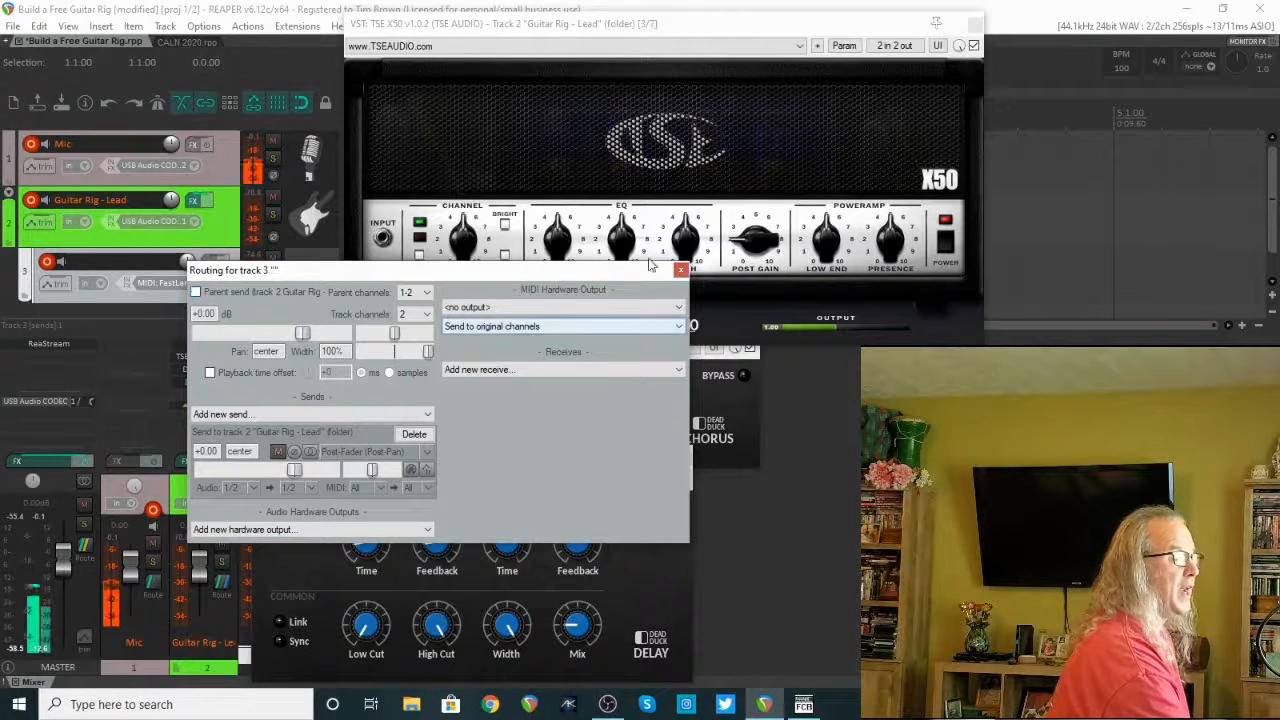
{"action": "left_click", "coordinate": [680, 268]}
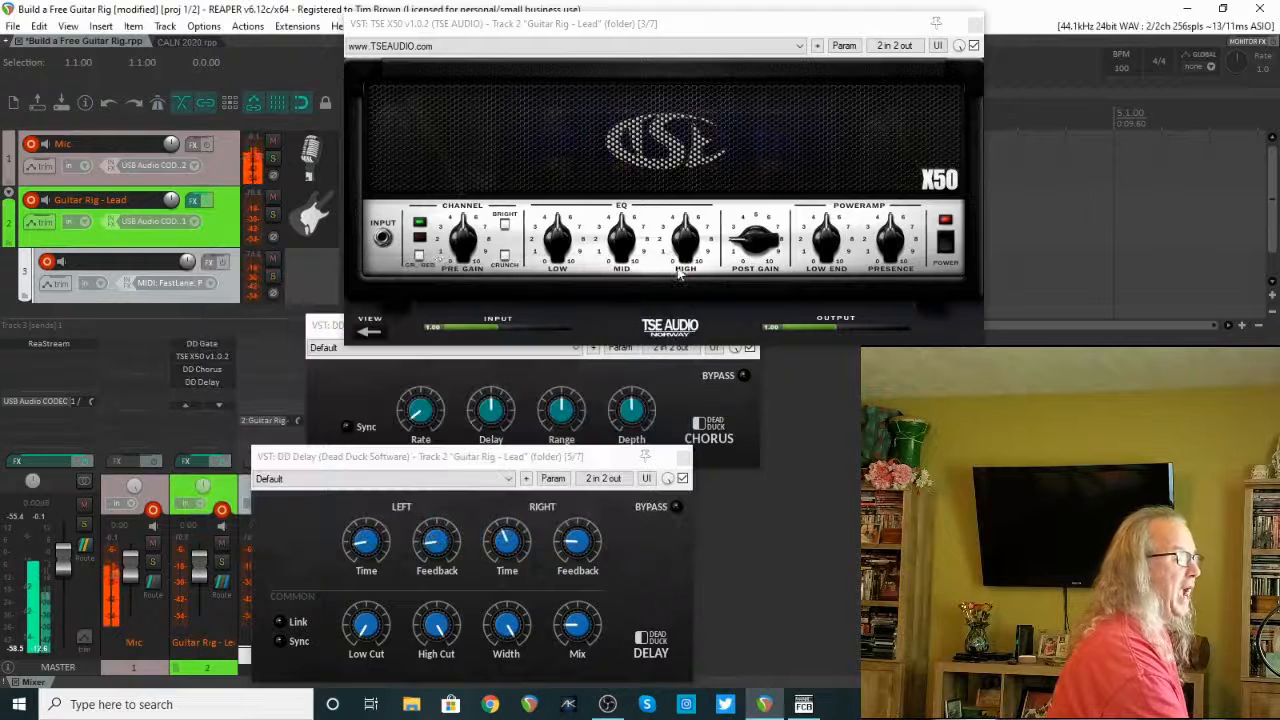
Name track 3 "FCNB1010 Input".
{"action": "double_click", "coordinate": [100, 261]}
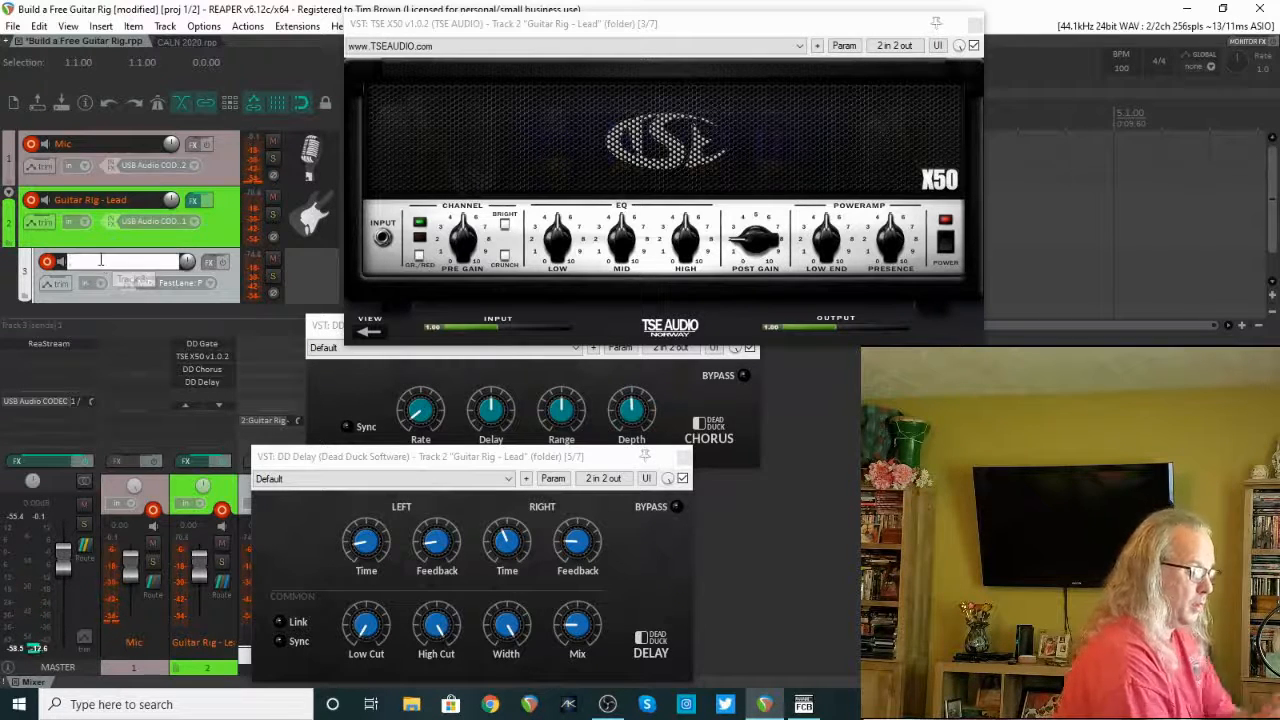
{"action": "type", "text": "FCNB"}
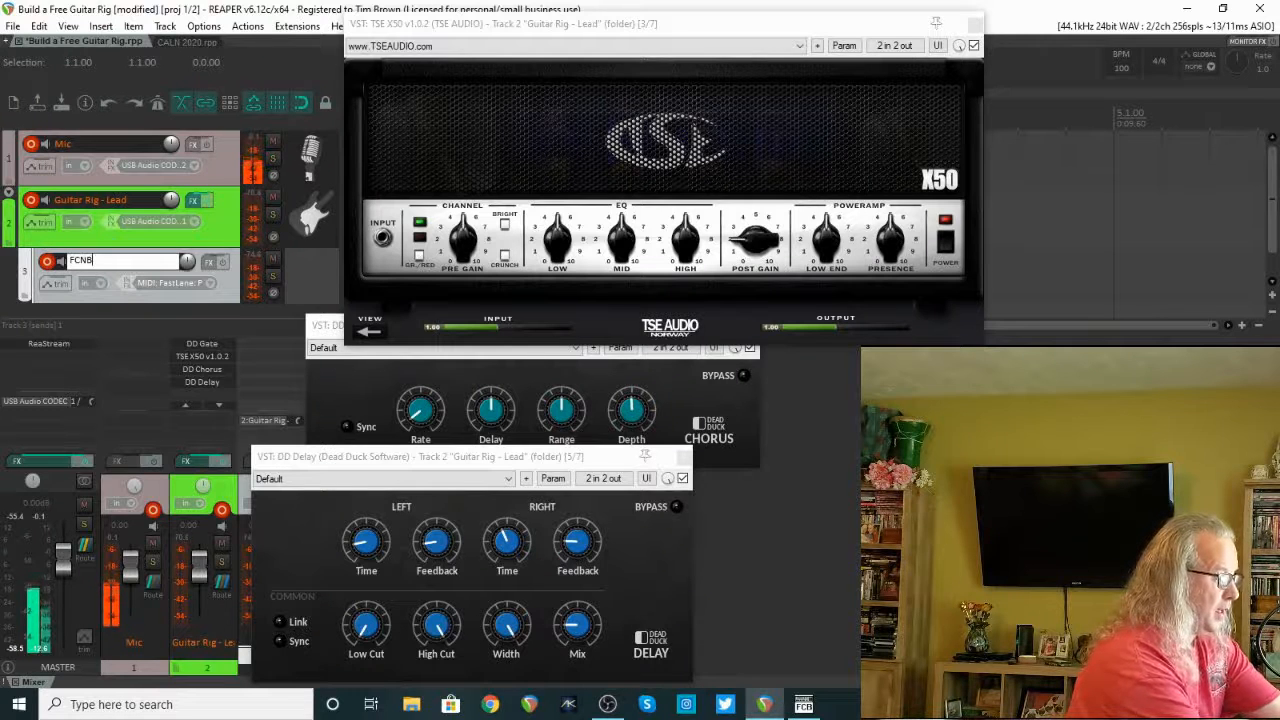
{"action": "type", "text": "1010 Input"}
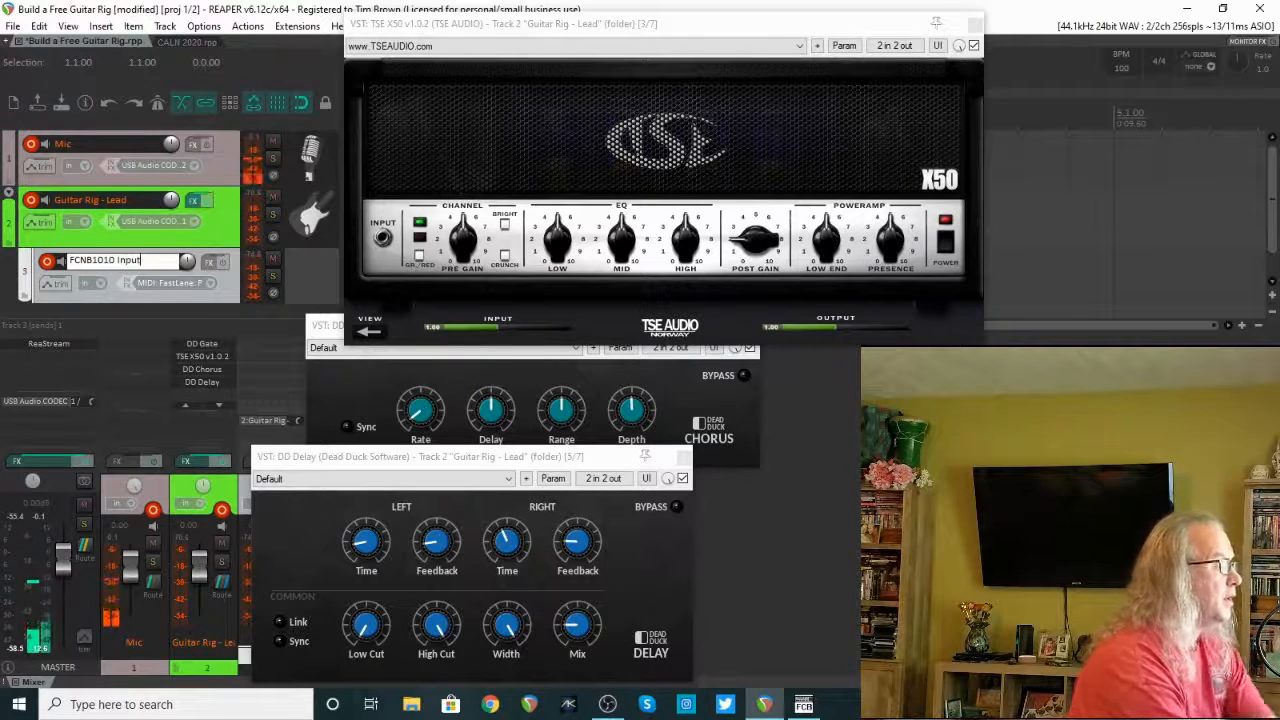
{"action": "key", "text": "Return"}
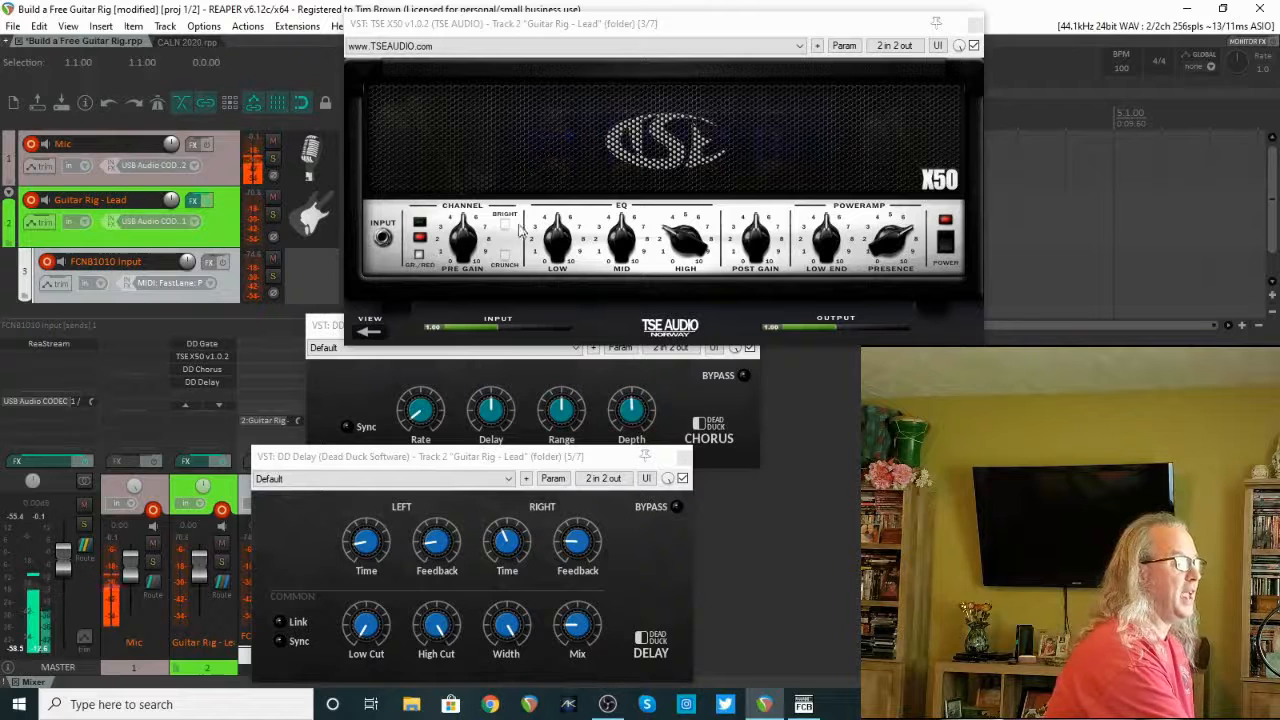
Toggle the TSE X50 amp's channel switch repeatedly between green and red, ending on the red channel.
{"action": "left_click", "coordinate": [420, 256]}
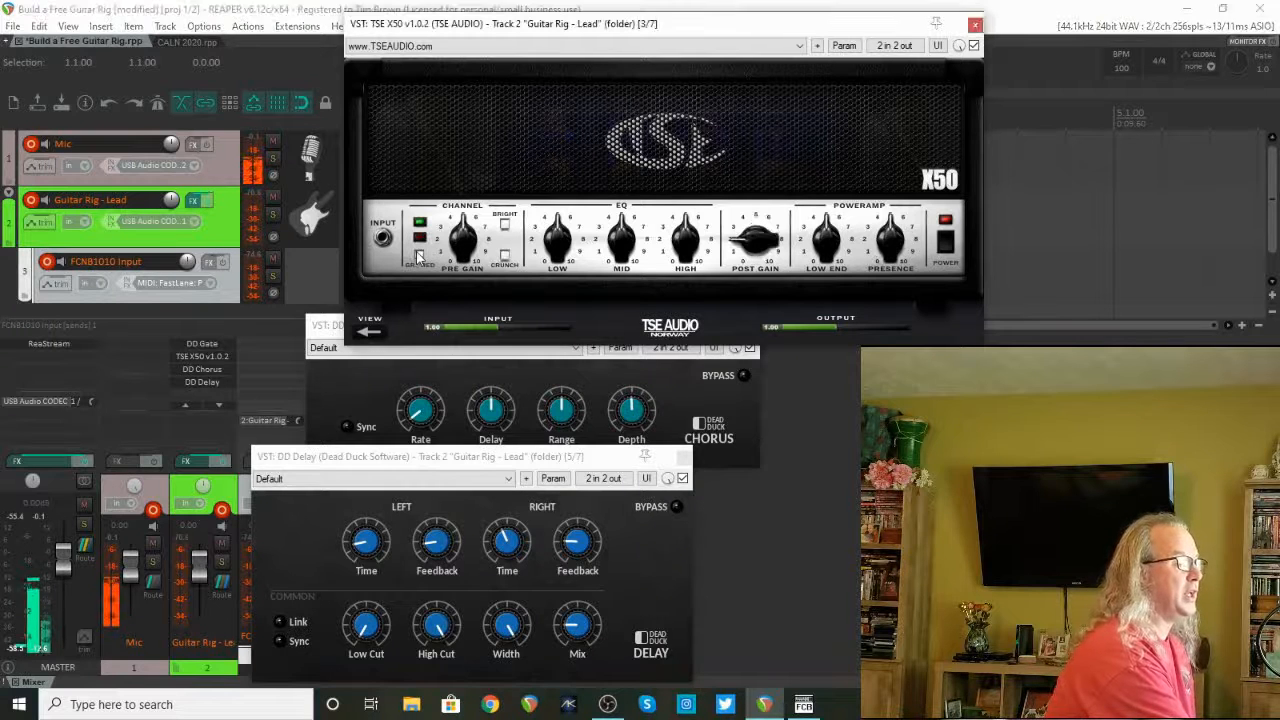
{"action": "left_click", "coordinate": [420, 256]}
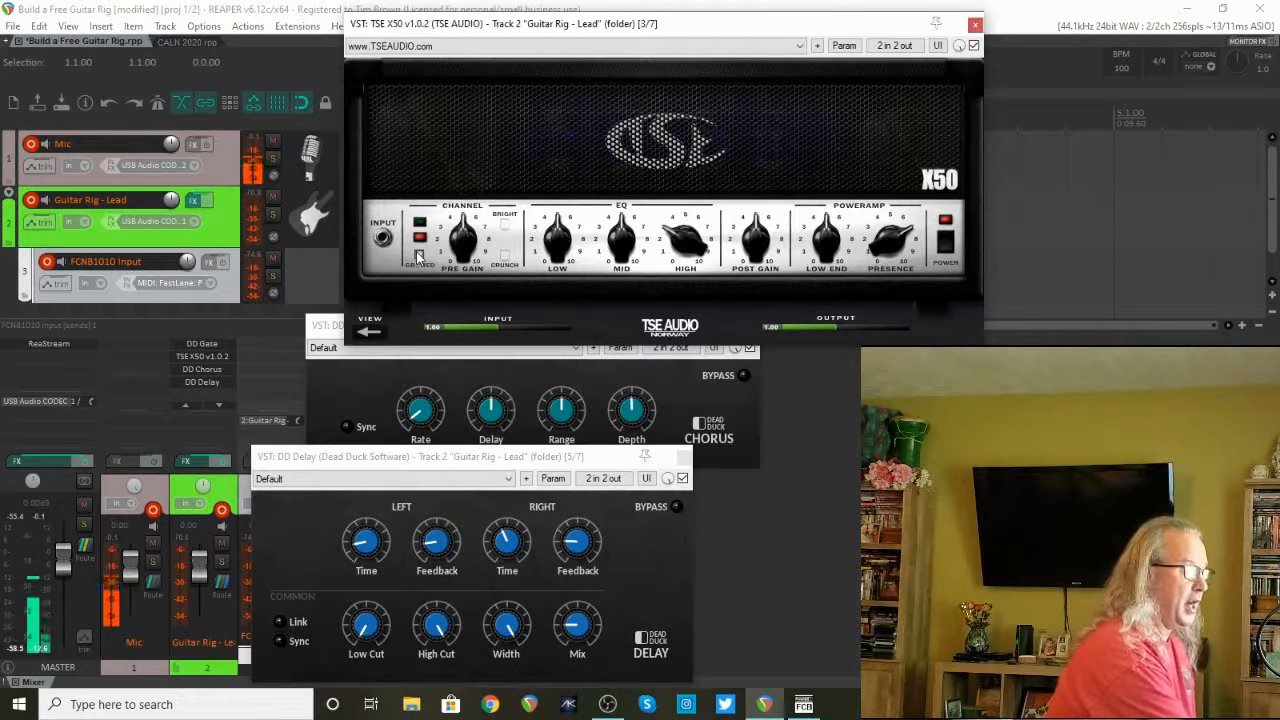
{"action": "left_click", "coordinate": [420, 256]}
{"action": "left_click", "coordinate": [420, 256]}
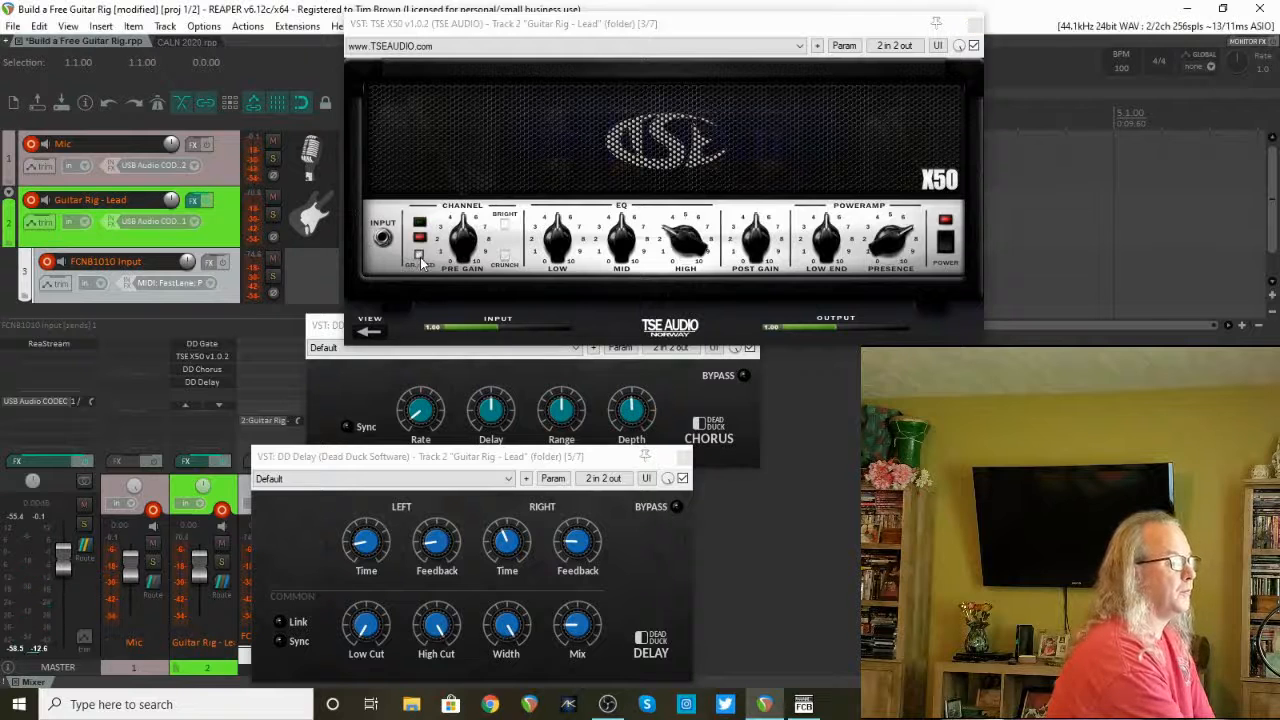
Flip the TSE X50 amp's channel switch a few more times, leaving it on the red channel.
{"action": "left_click", "coordinate": [420, 256]}
{"action": "left_click", "coordinate": [419, 256]}
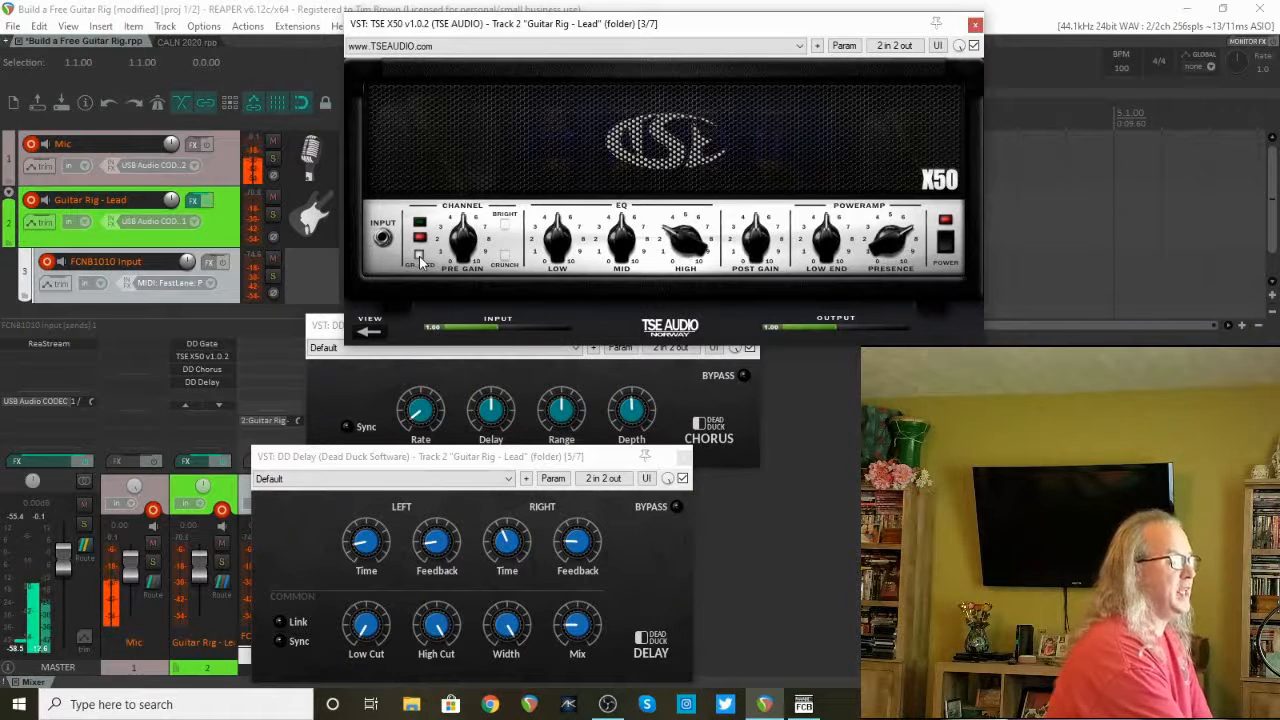
{"action": "left_click", "coordinate": [419, 256]}
{"action": "left_click", "coordinate": [419, 256]}
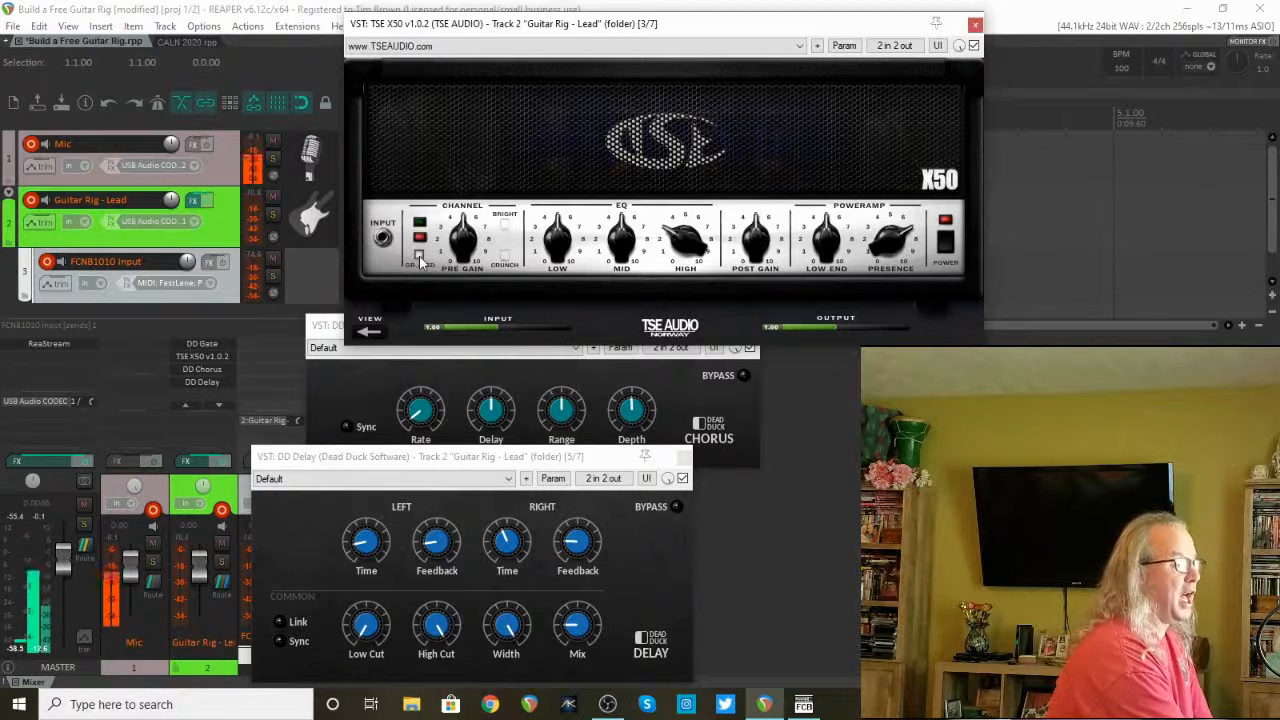
Limit Guitar Rig - Lead's envelope list to last touched FX parameters and map the TSE X50's Channel parameter to MIDI Chan 1 CC 1.
{"action": "left_click", "coordinate": [44, 224]}
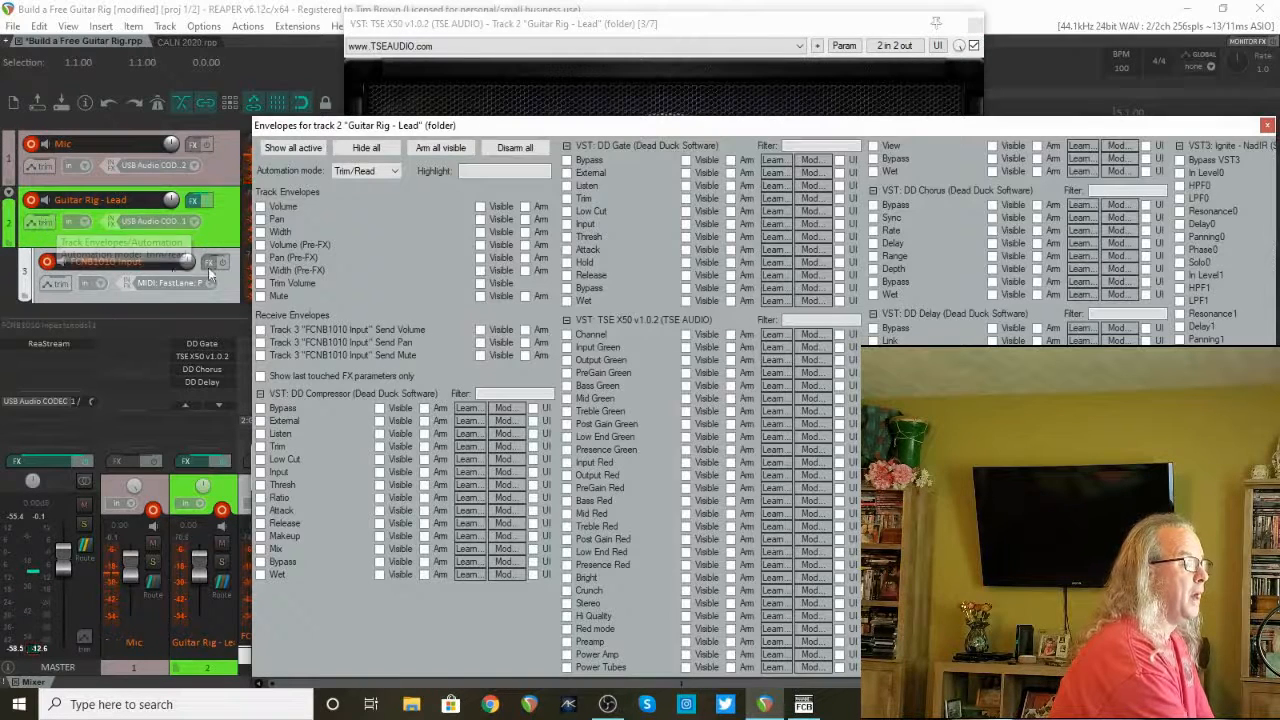
{"action": "left_click", "coordinate": [273, 381]}
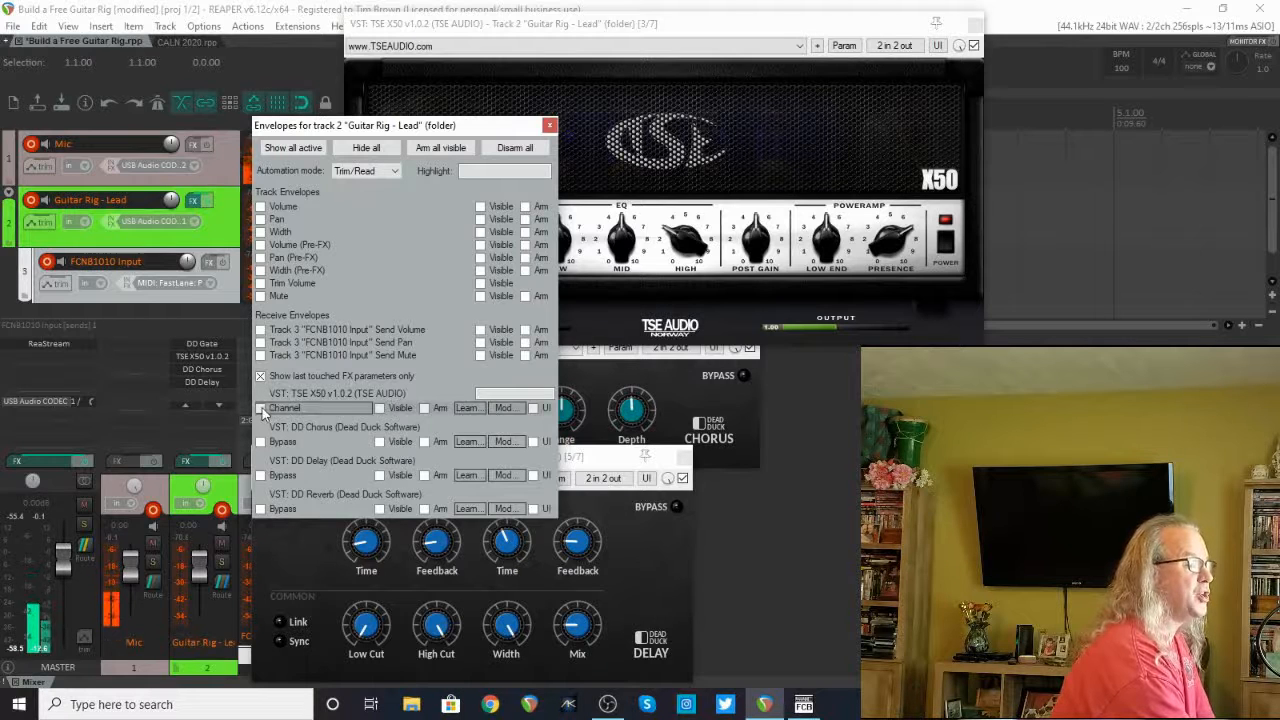
{"action": "left_click", "coordinate": [467, 408]}
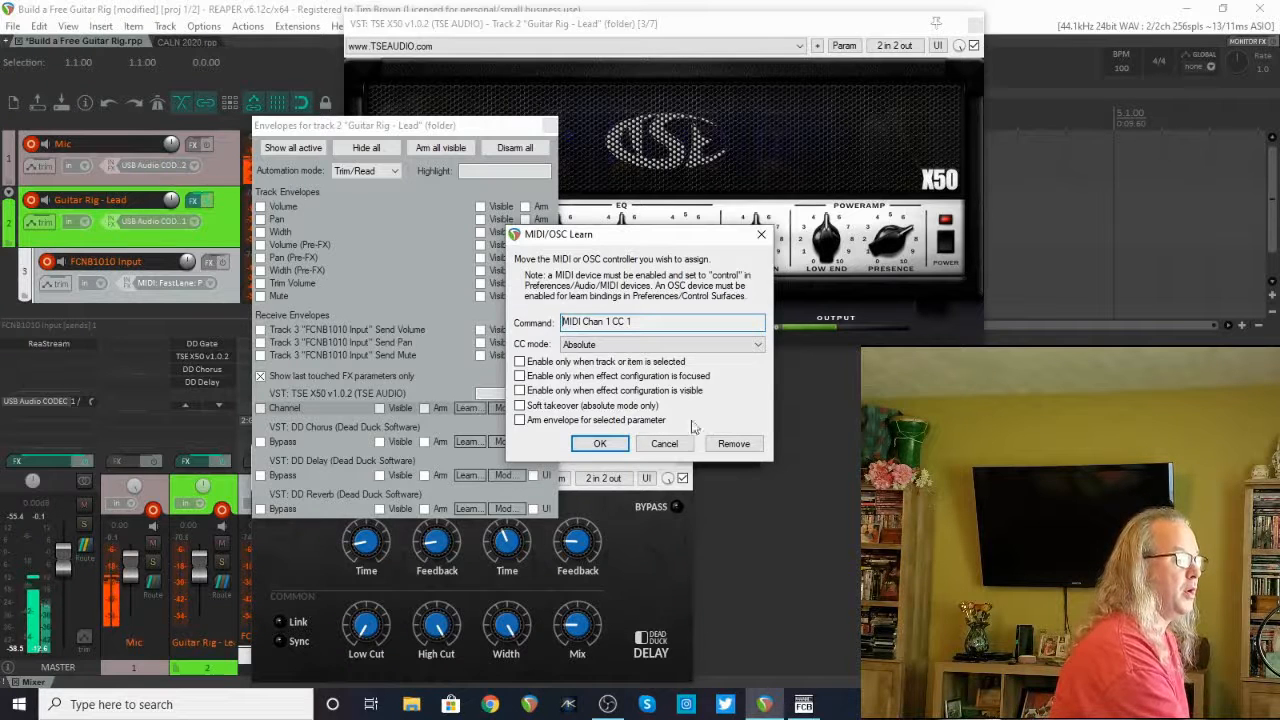
{"action": "left_click", "coordinate": [600, 443]}
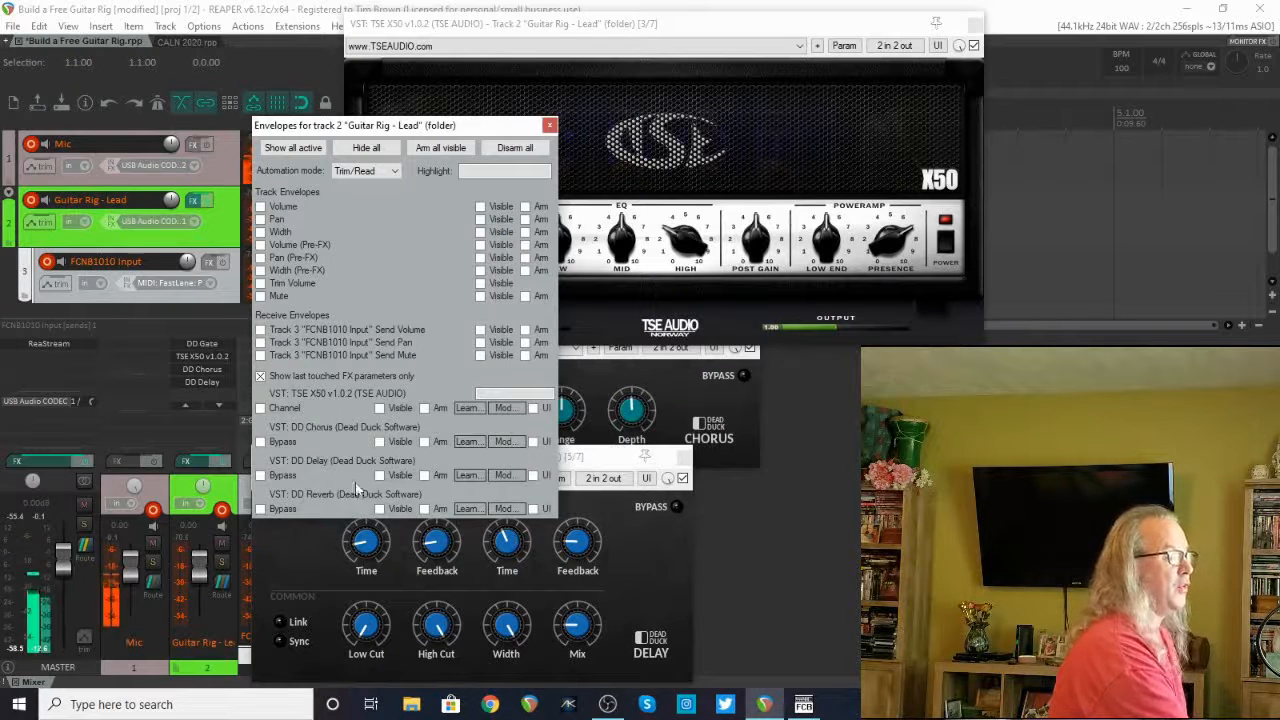
{"action": "left_click", "coordinate": [550, 126]}
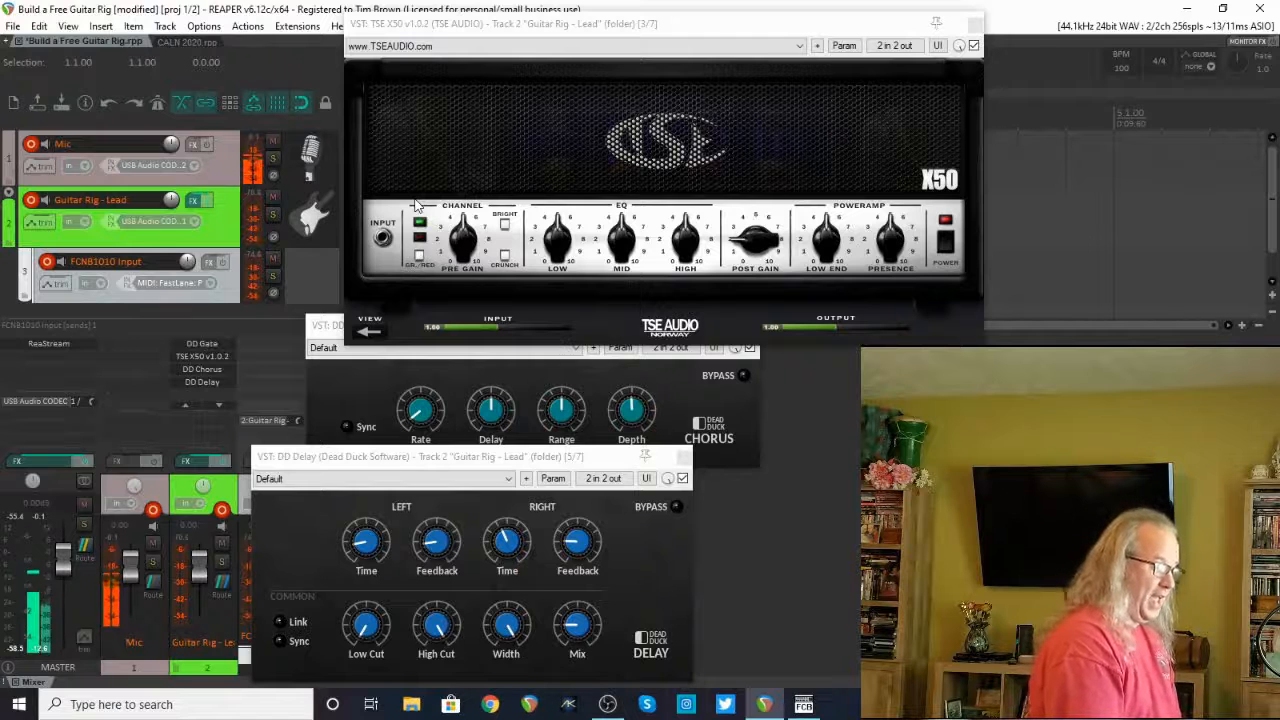
Save the Guitar Rig - Lead and FCNB1010 Input tracks together as a track template named "TSE X50 Rig".
{"action": "left_click", "coordinate": [345, 367]}
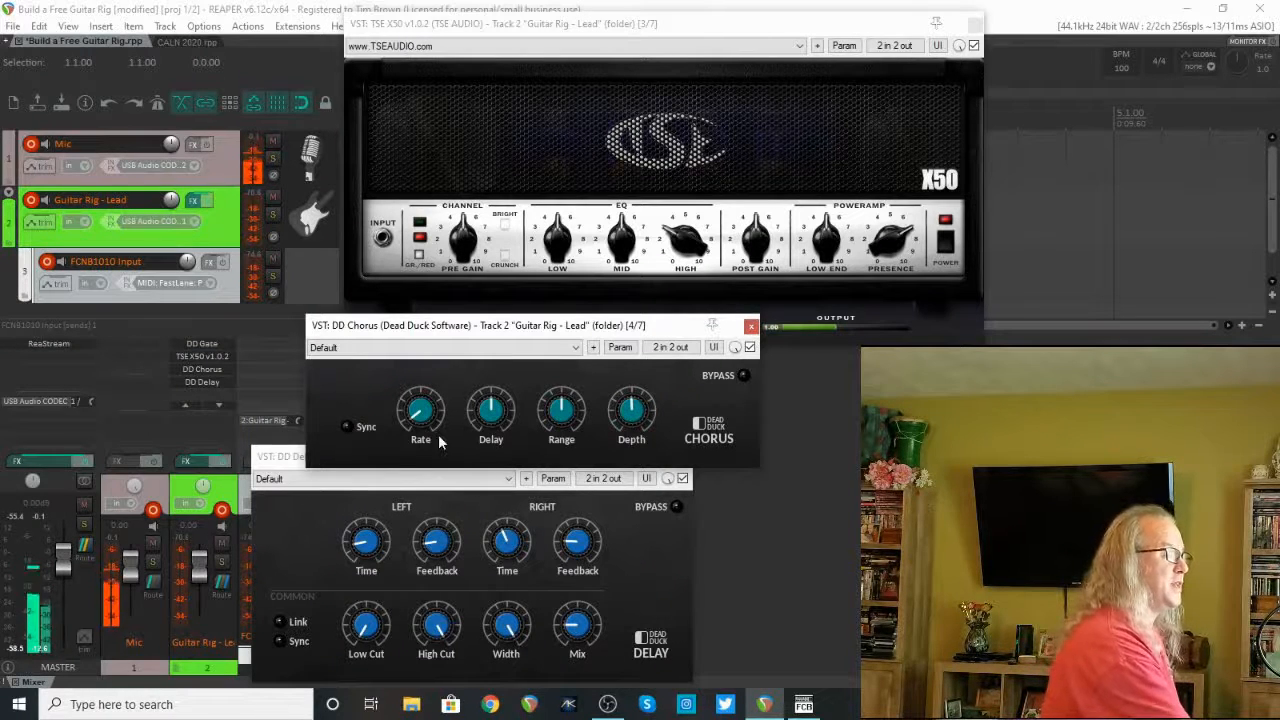
{"action": "left_click", "coordinate": [216, 238]}
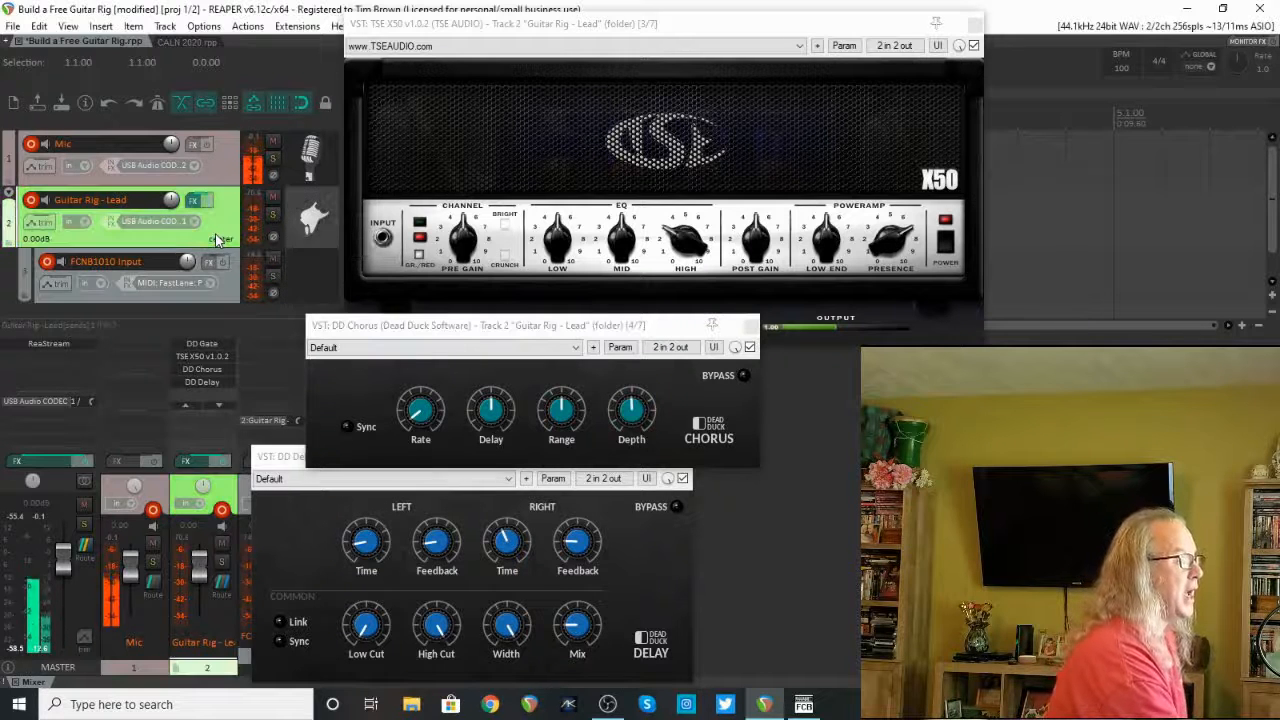
{"action": "right_click", "coordinate": [228, 289]}
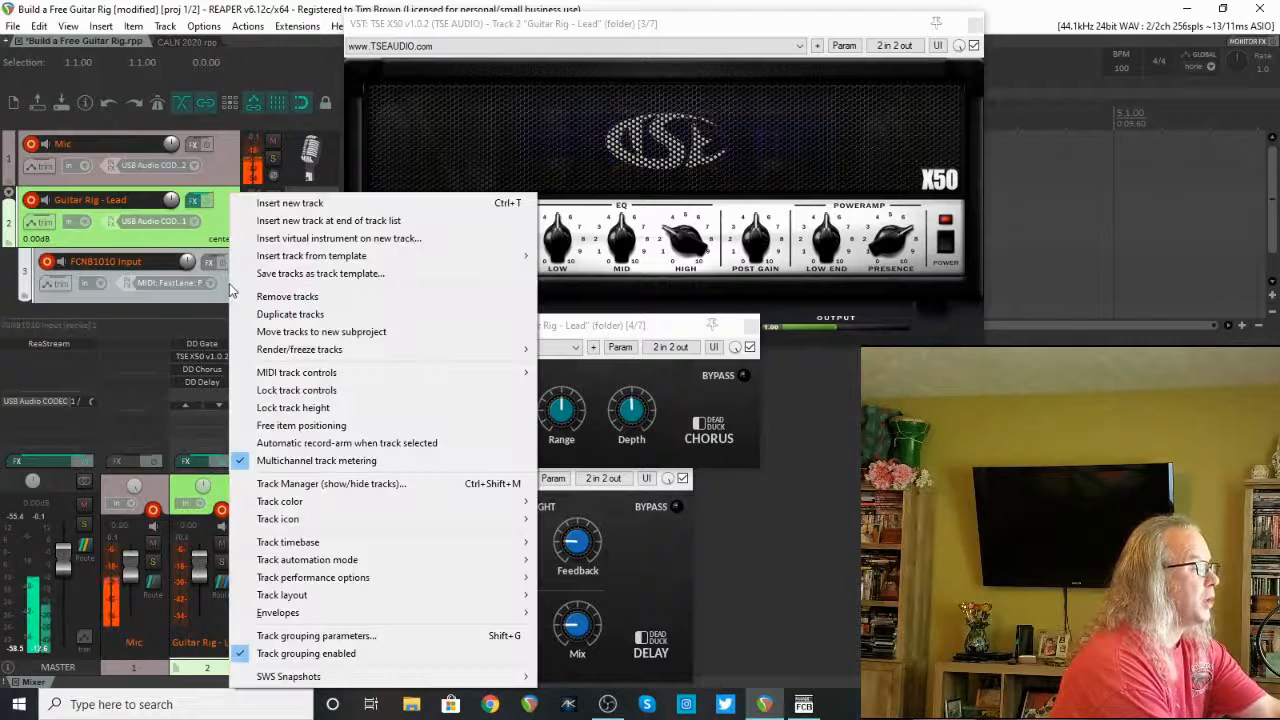
{"action": "left_click", "coordinate": [168, 245]}
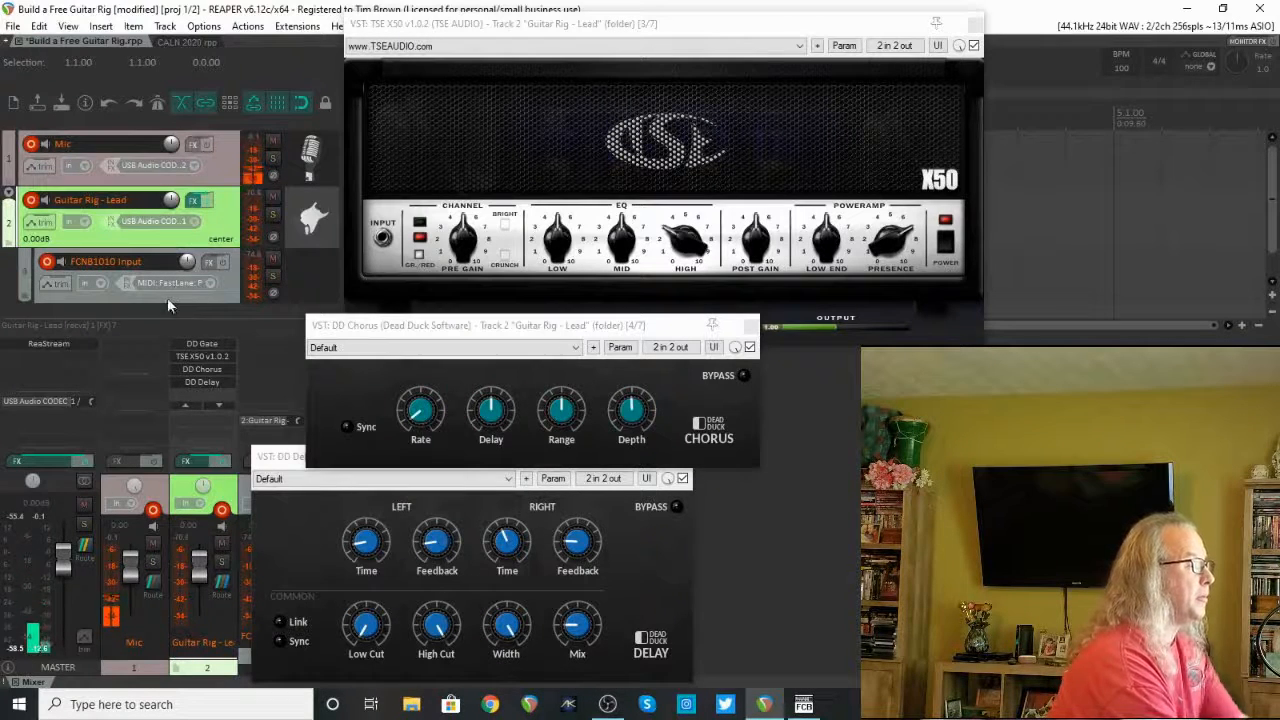
{"action": "left_click", "coordinate": [164, 292]}
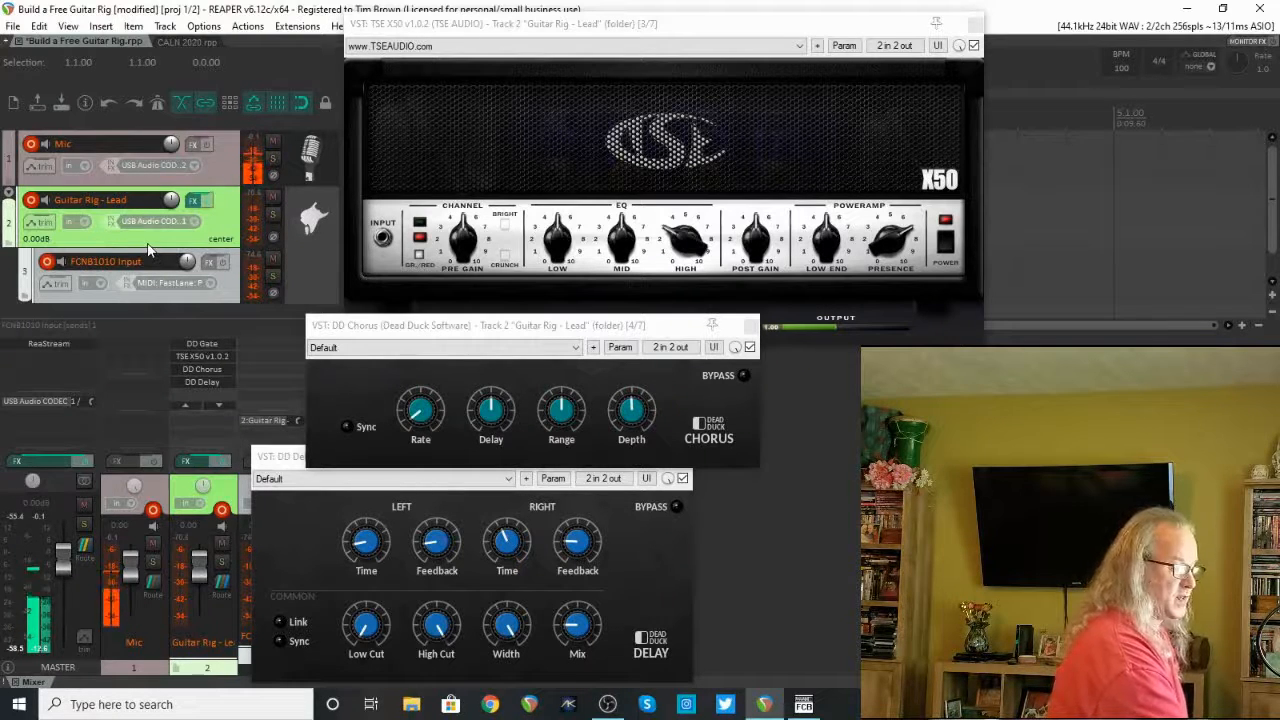
{"action": "right_click", "coordinate": [148, 248]}
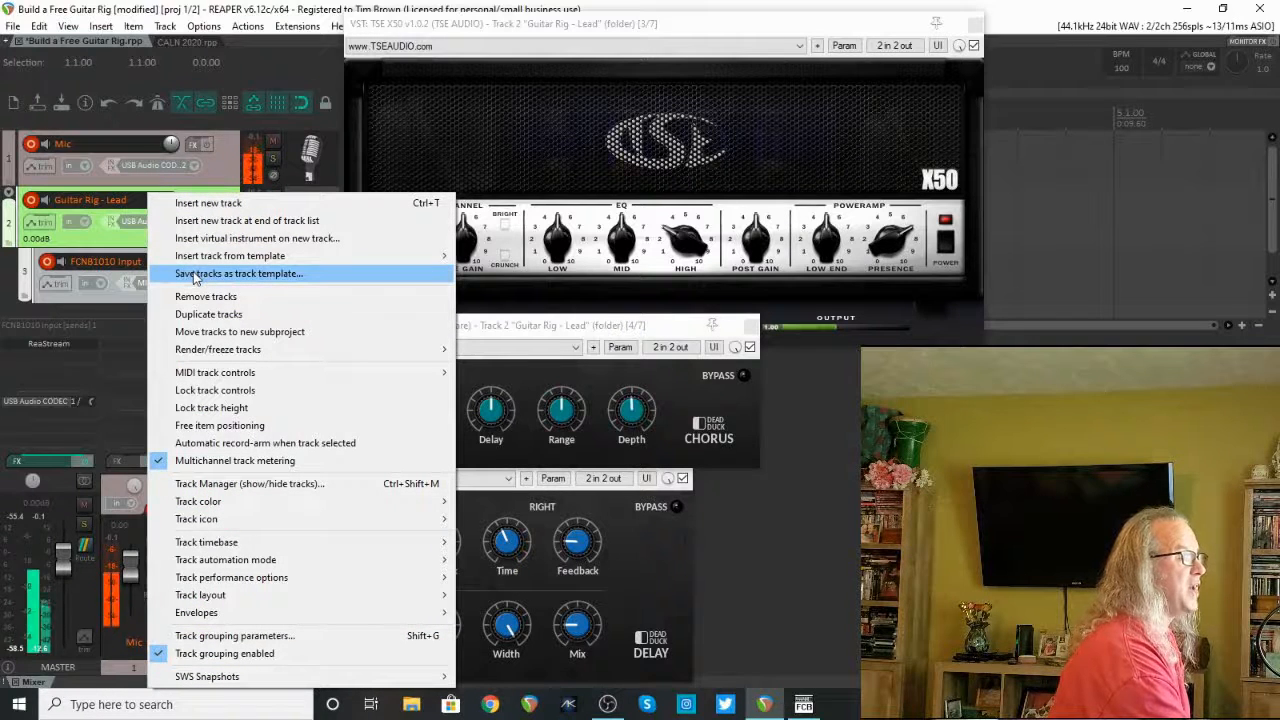
{"action": "left_click", "coordinate": [193, 272]}
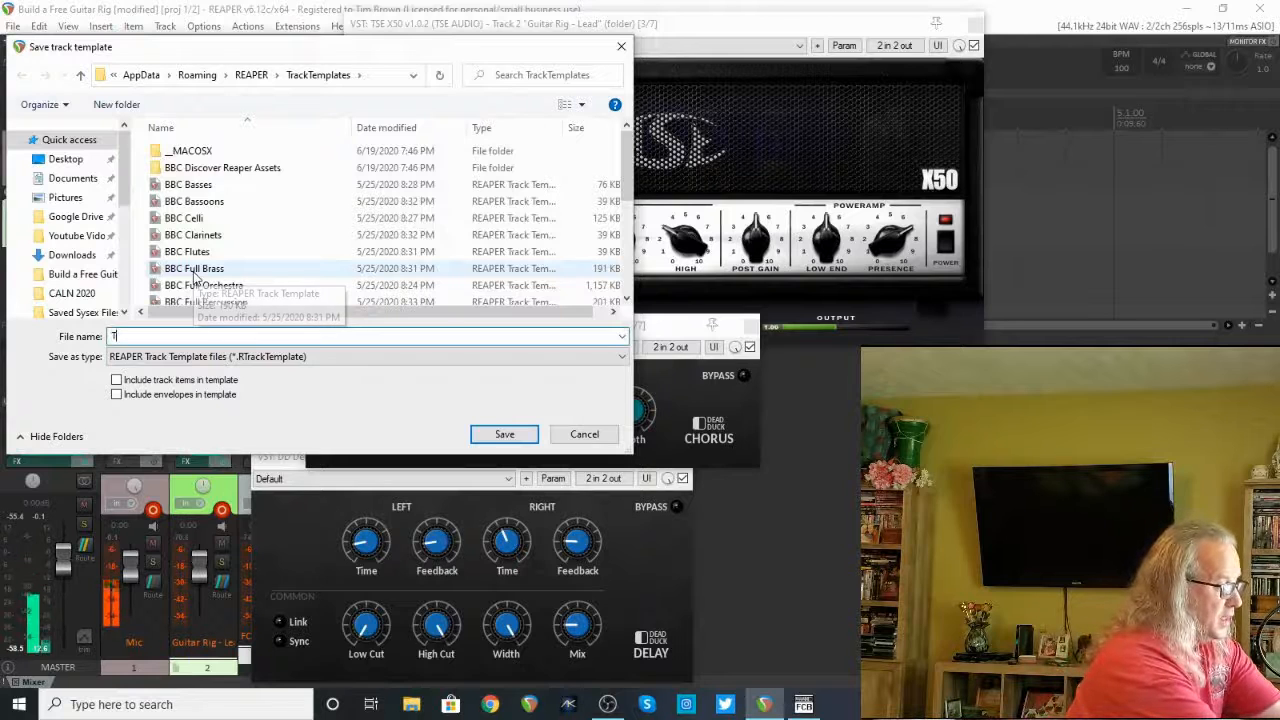
{"action": "type", "text": "TSE X"}
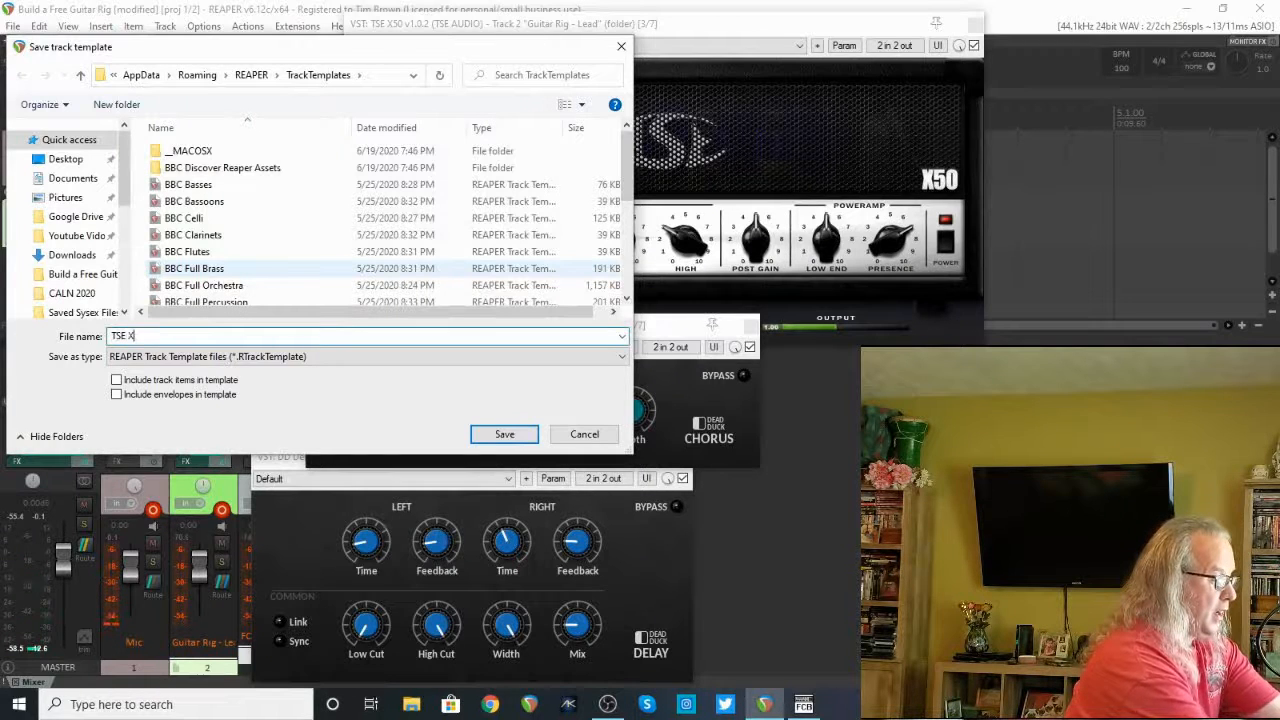
{"action": "type", "text": "50"}
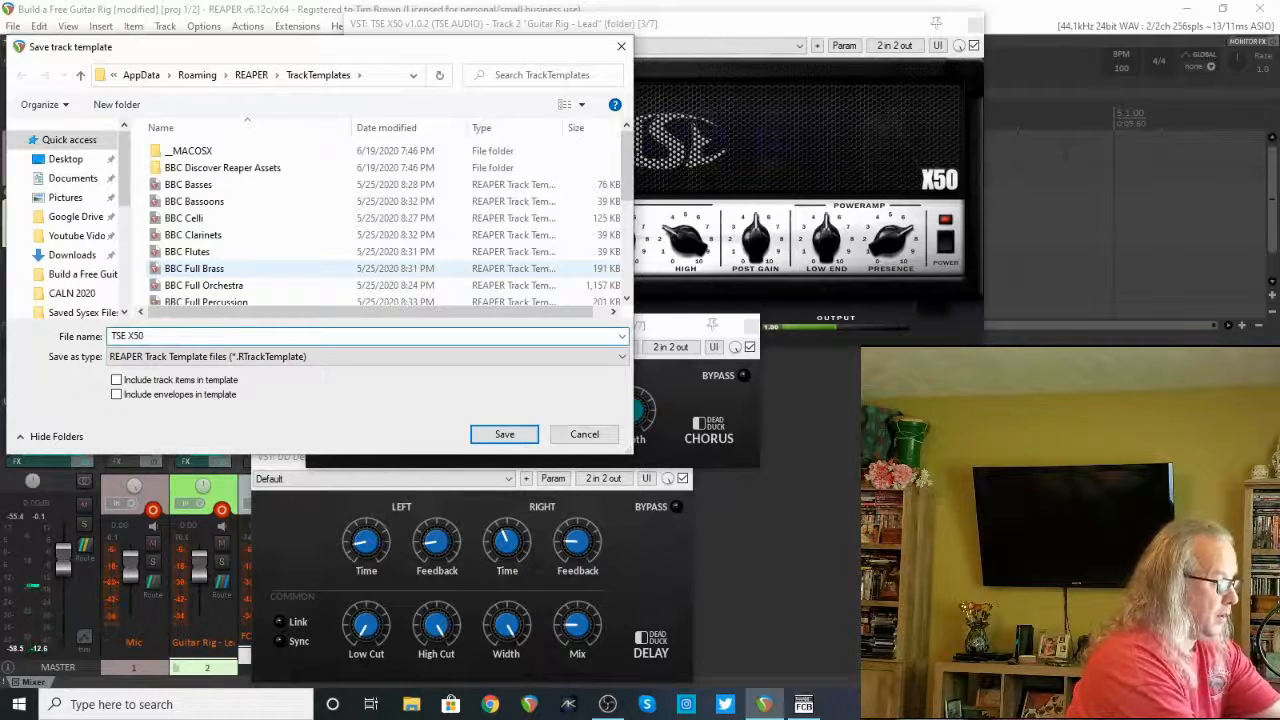
{"action": "type", "text": " Rig"}
{"action": "key", "text": "Return"}
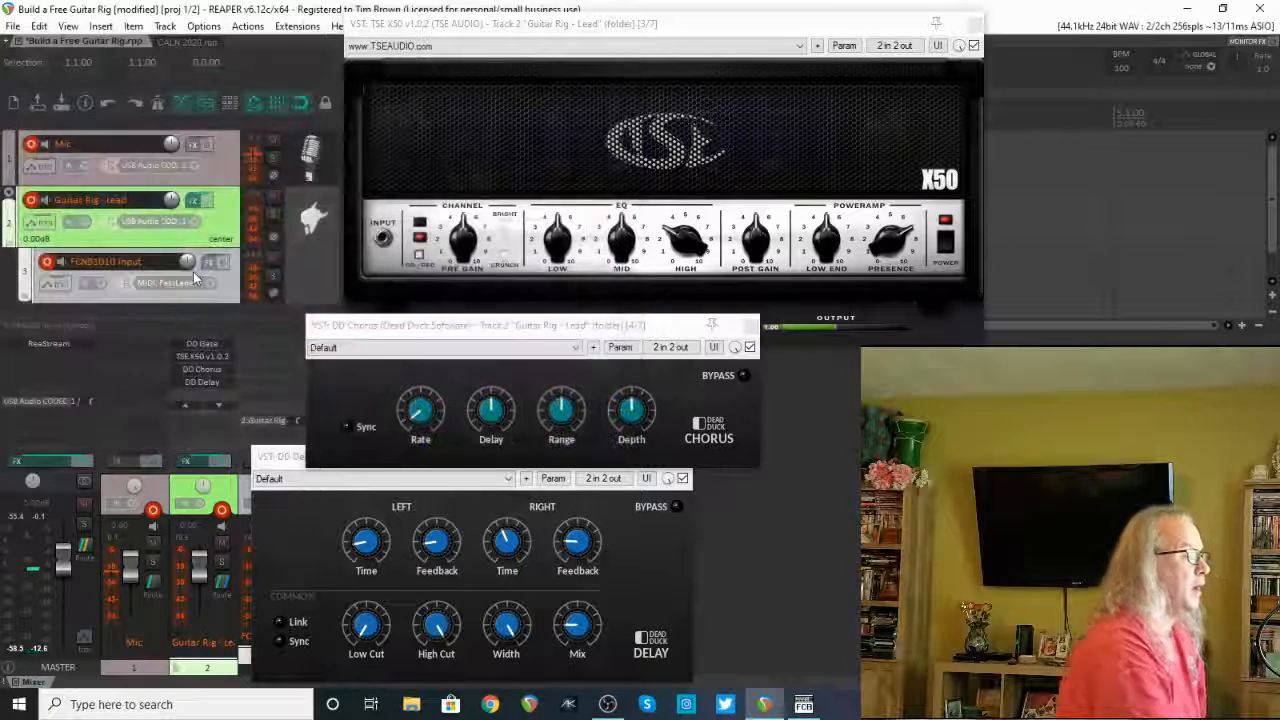